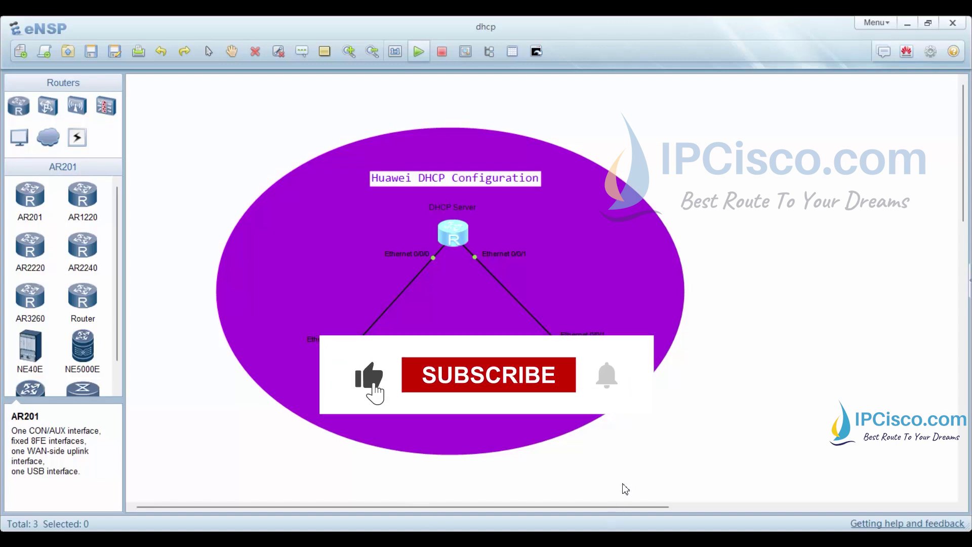
- Select the DHCP Server router in the DHCP topology
left_click(455, 235)
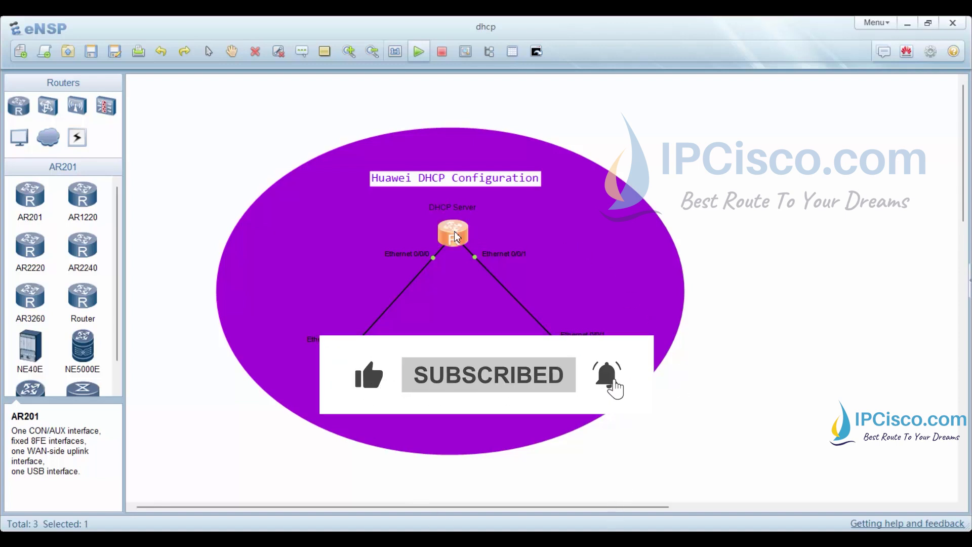
- Open the DHCP Server router's console beside the topology and enter system view
double_click(455, 234)
left_click_drag(431, 114, 582, 94)
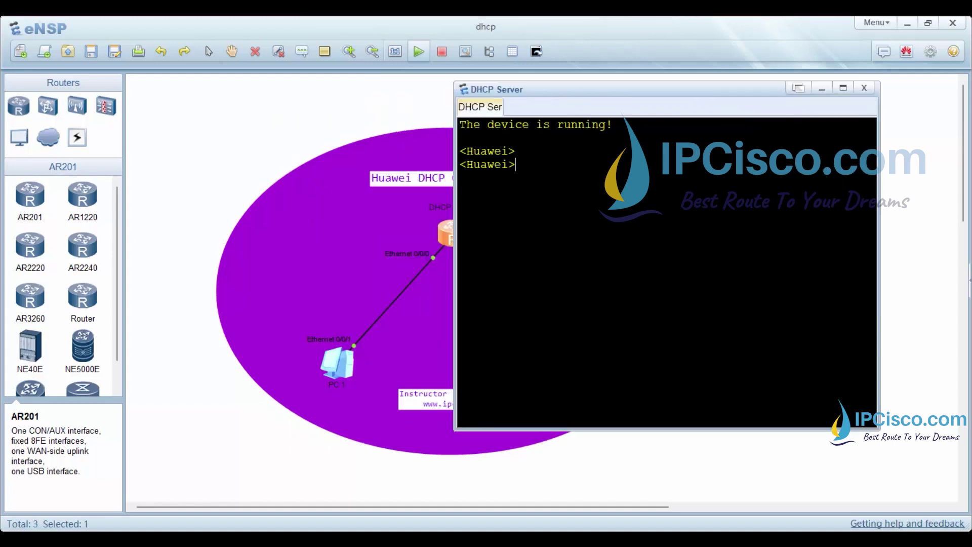
type("sys")
key("Tab")
key("Return")
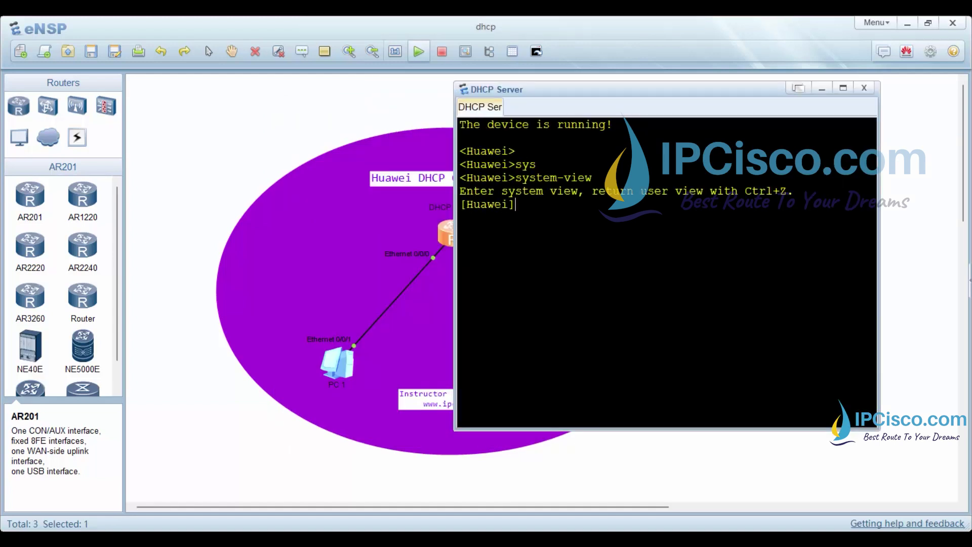
- Create IP pool ABC with network 10.0.0.0/24 and enter gateway 10.0.0.1
type("ip p")
type("ool ABC")
key("Return")
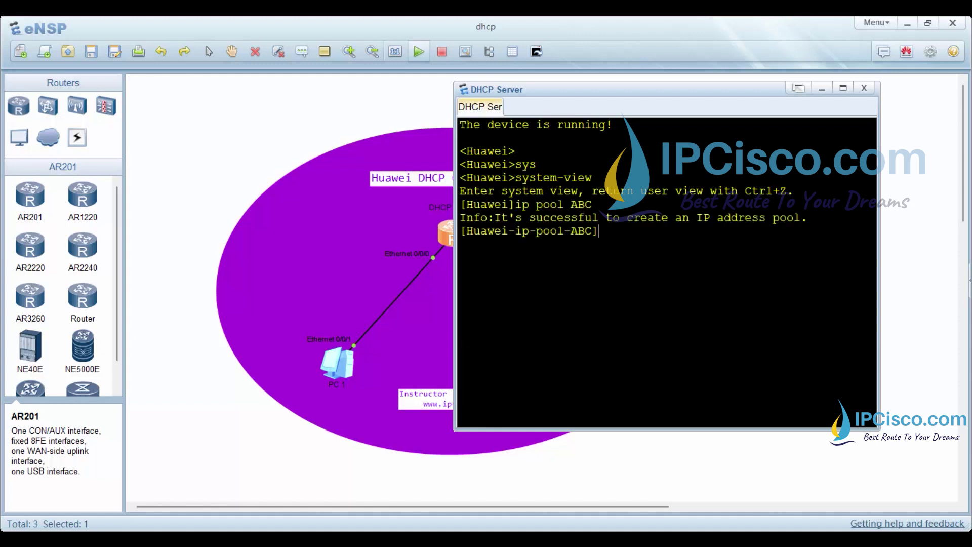
type("network")
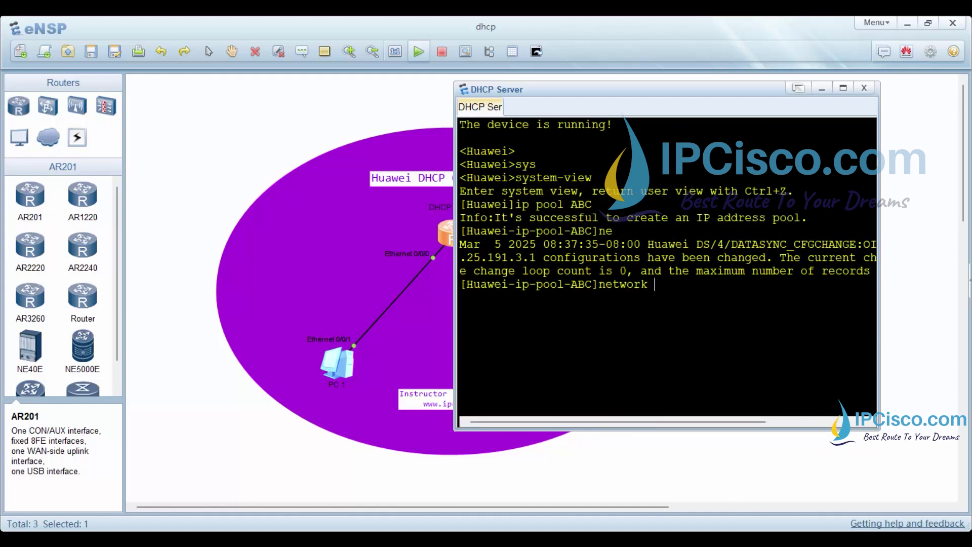
type(" 10.0.0")
type(".0")
type(" ms")
key("BackSpace")
type("ask ")
type("24")
key("Return")
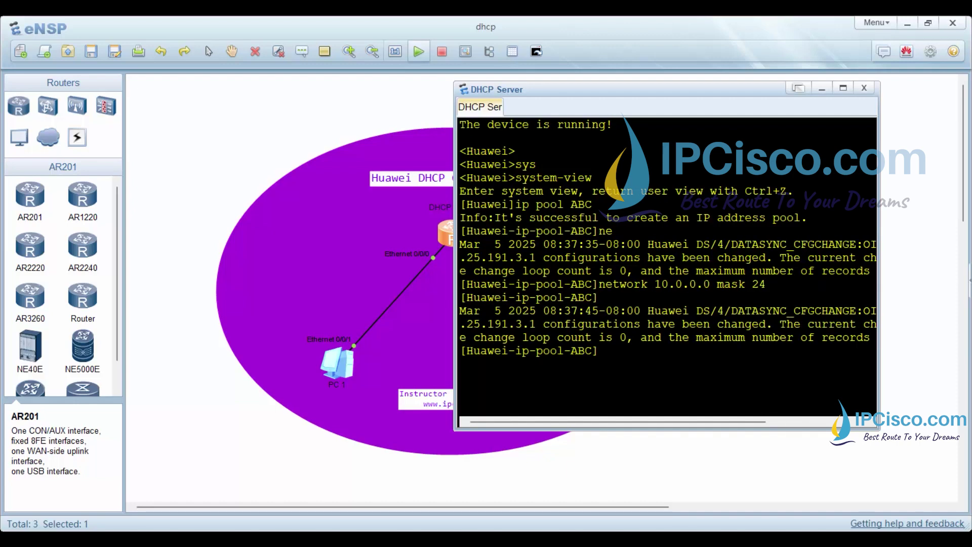
type("gate")
key("Tab")
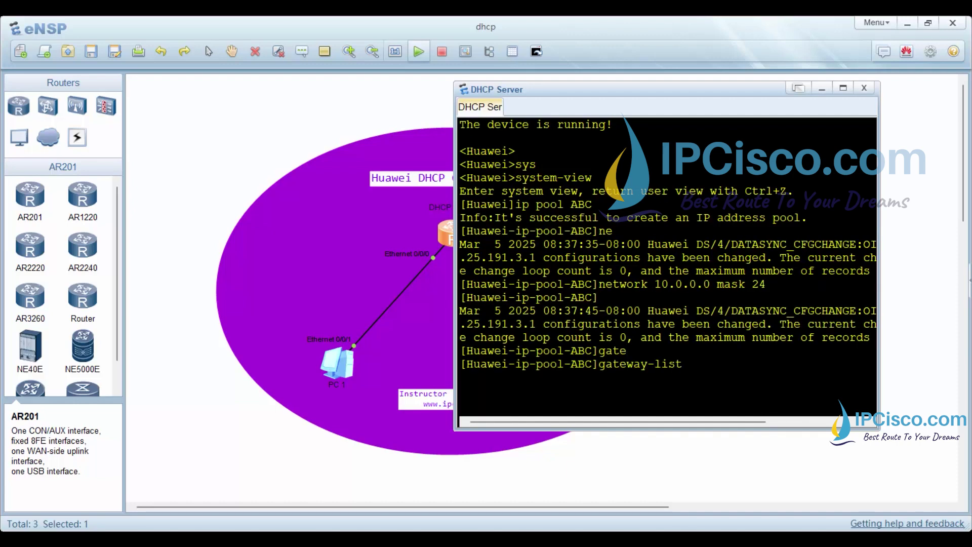
type("1")
type("0.0.0.1")
- Apply gateway 10.0.0.1, then set domain ipcisco.com and DNS 10.0.0.254 on pool ABC
key("Return")
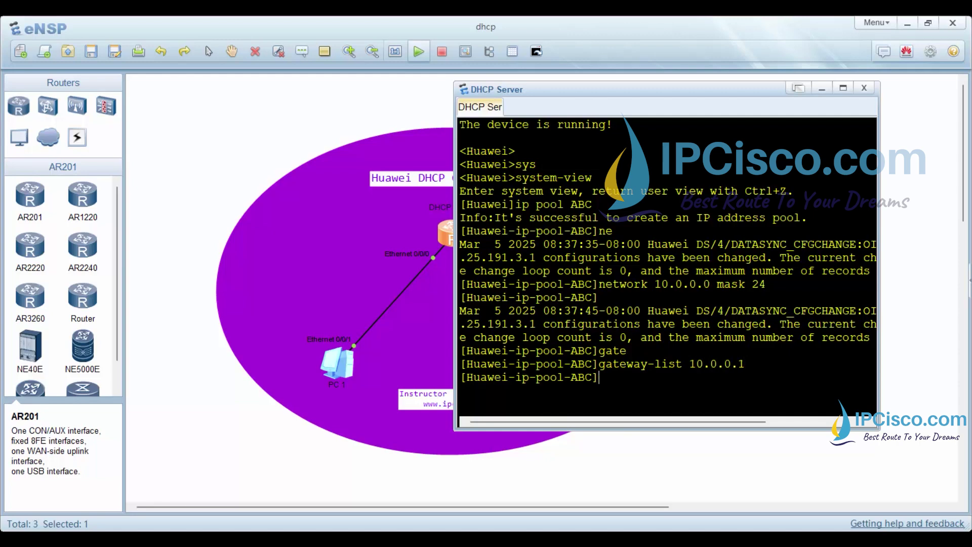
type("doma")
key("Tab")
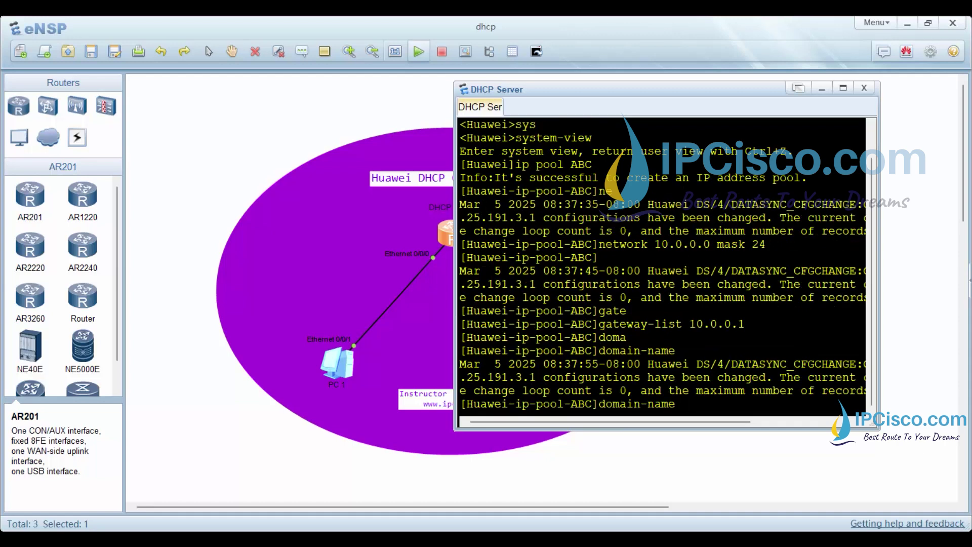
type(" ipcisco")
type(".com")
key("Return")
key("Return")
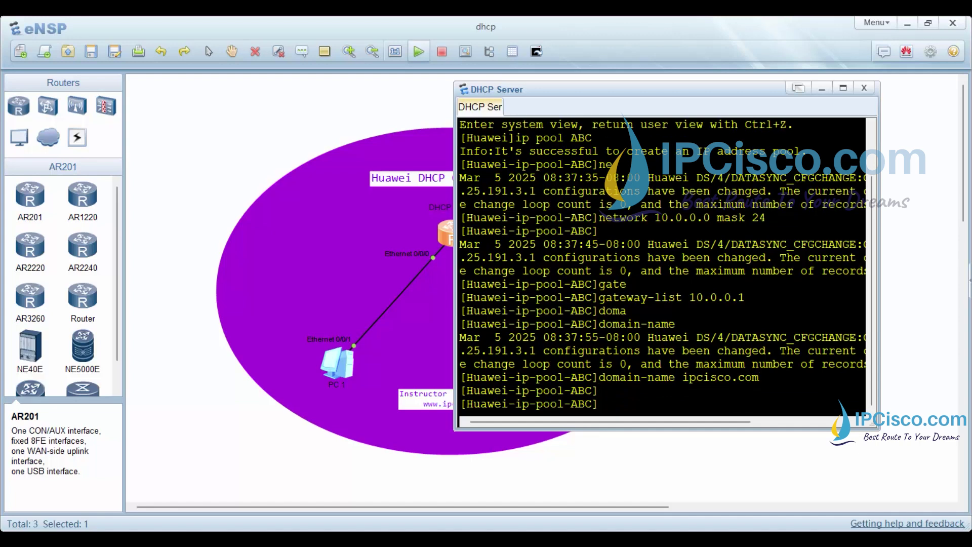
type("dns")
key("Tab")
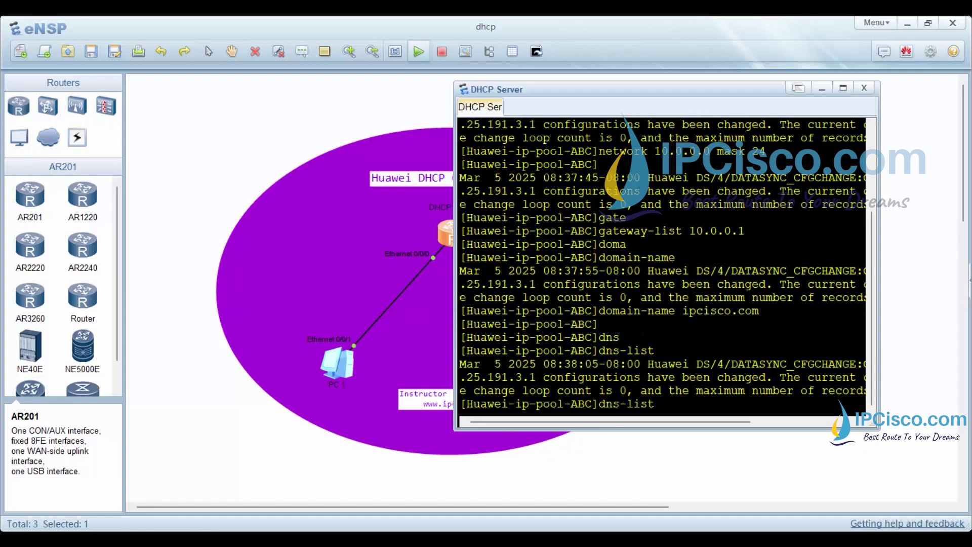
type(" 10.0.0.25")
type("4")
key("Return")
- Set pool ABC's lease to 3 days 15 hours
type("l")
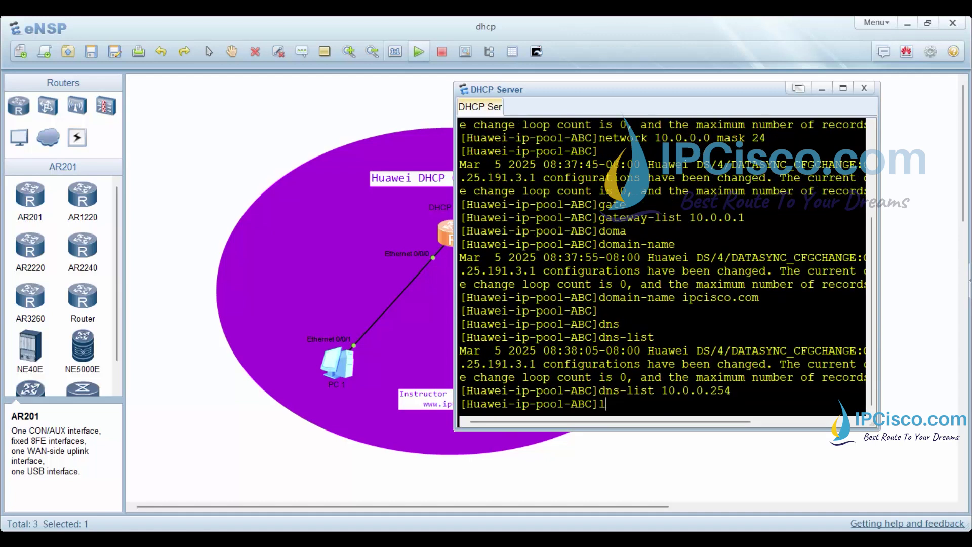
type("eas")
key("Tab")
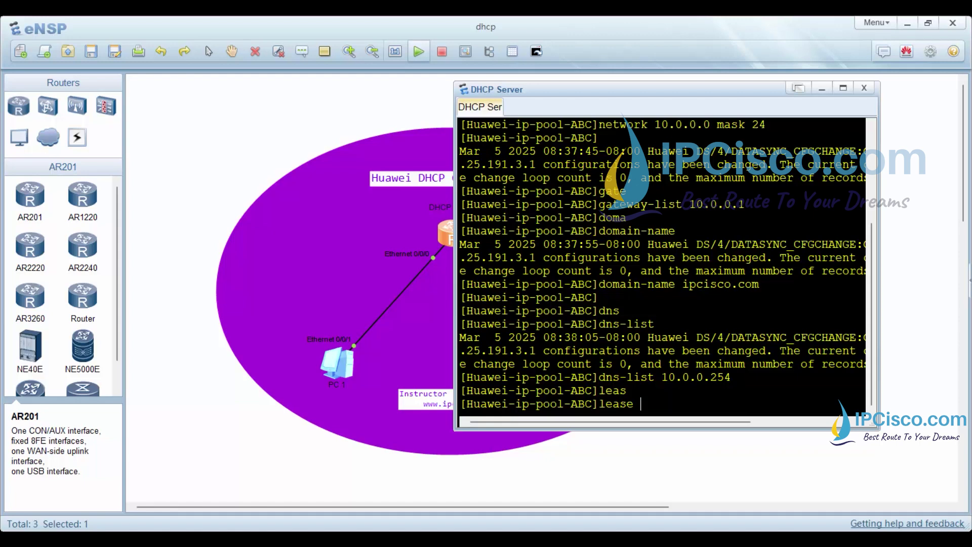
type("da")
key("Tab")
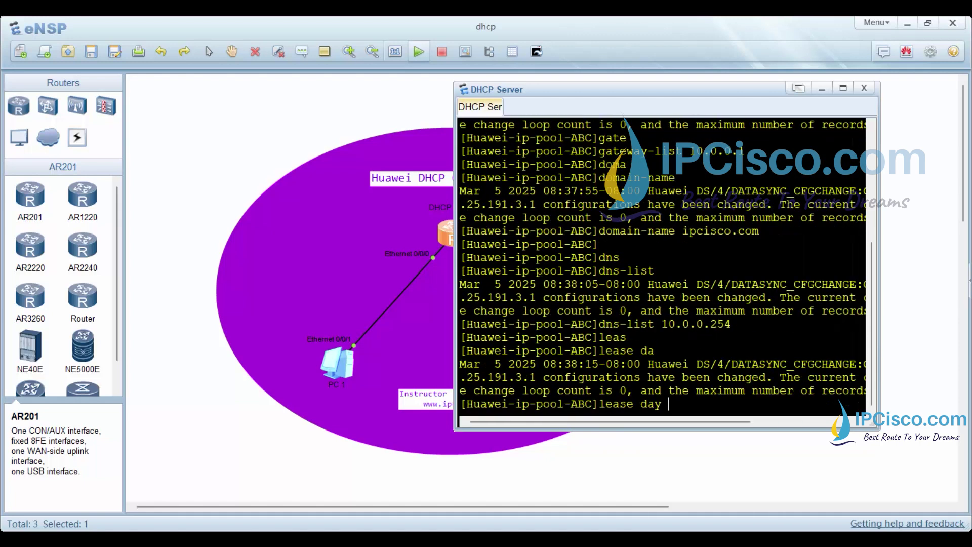
type("3 hou")
key("Tab")
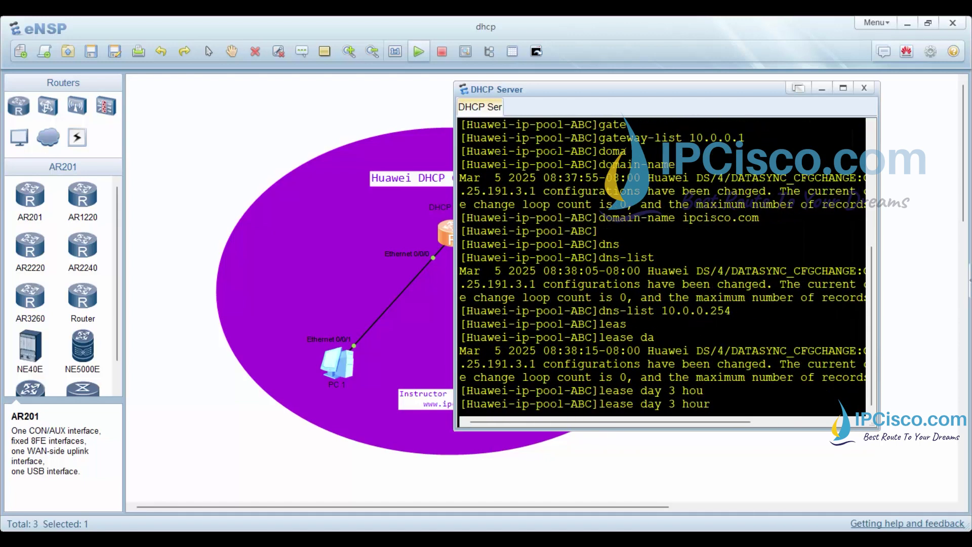
type("15")
key("Return")
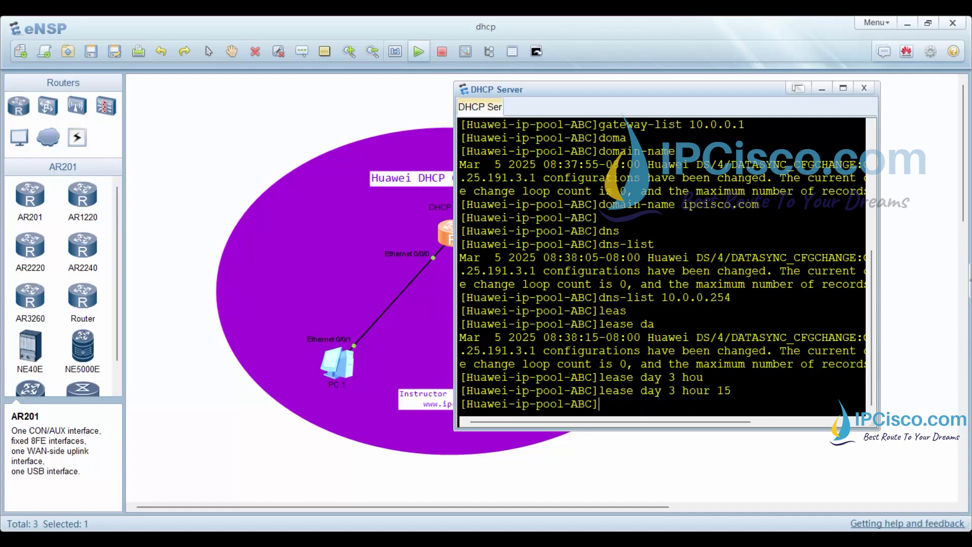
- Exclude addresses 10.0.0.250 through 10.0.0.254 from pool ABC
key("Return")
type("exc")
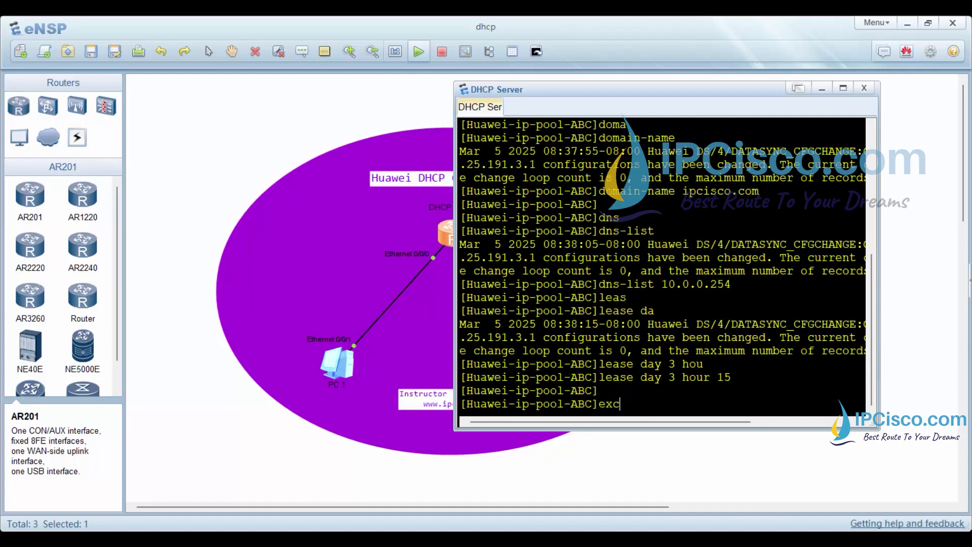
key("Tab")
type("1")
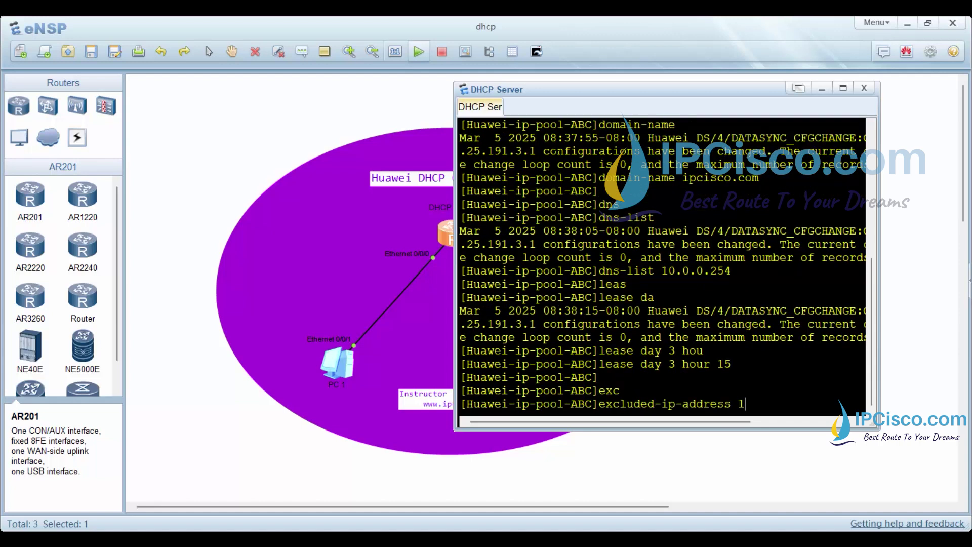
type("0.0.0.")
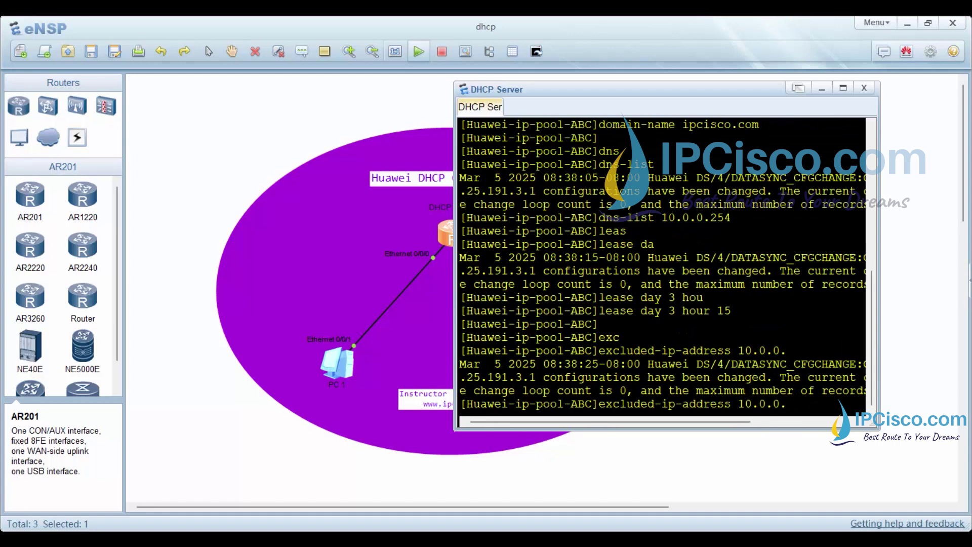
type("250 ")
type("10.0.0")
type(".254")
key("Return")
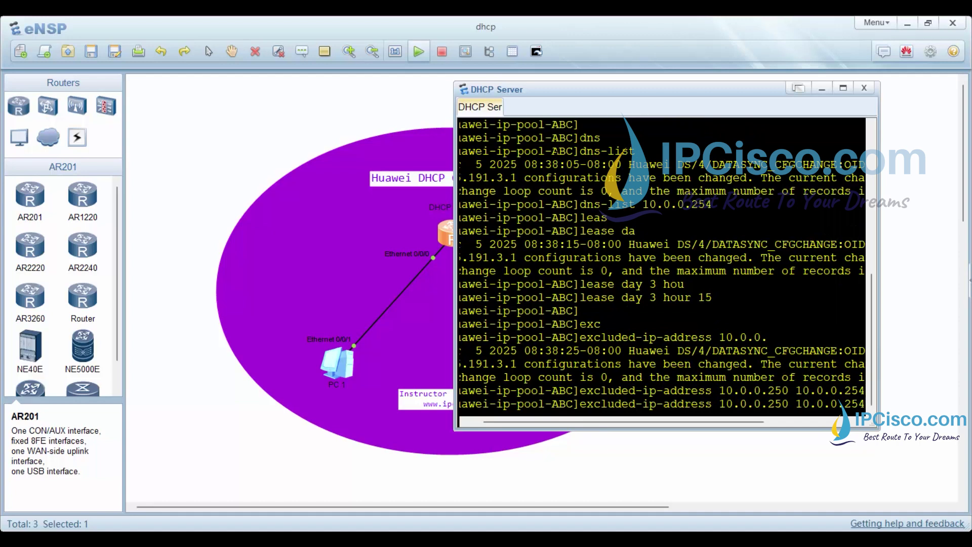
key("Return")
key("Return")
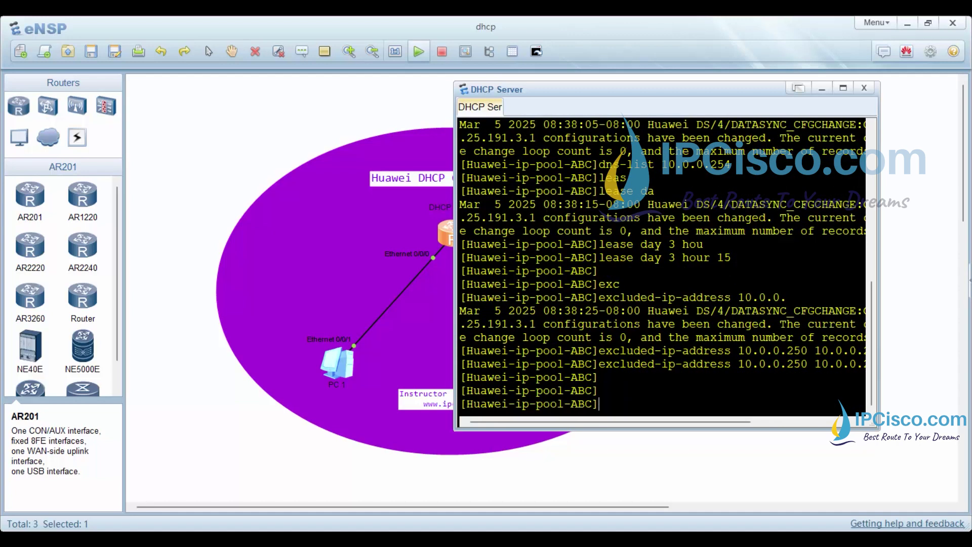
- Enable DHCP globally and give Ethernet0/0/0 the address 10.0.0.1/24
type("dh")
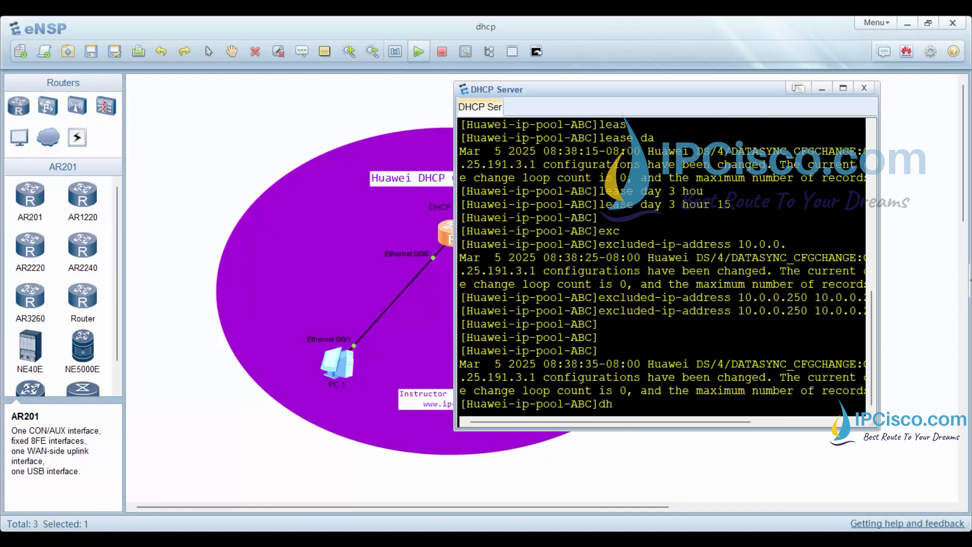
type("c")
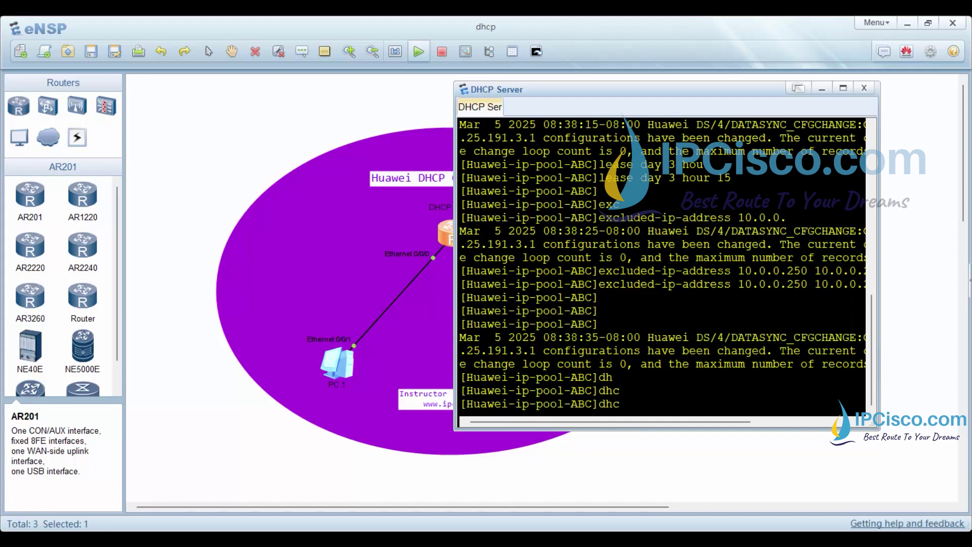
type("p ")
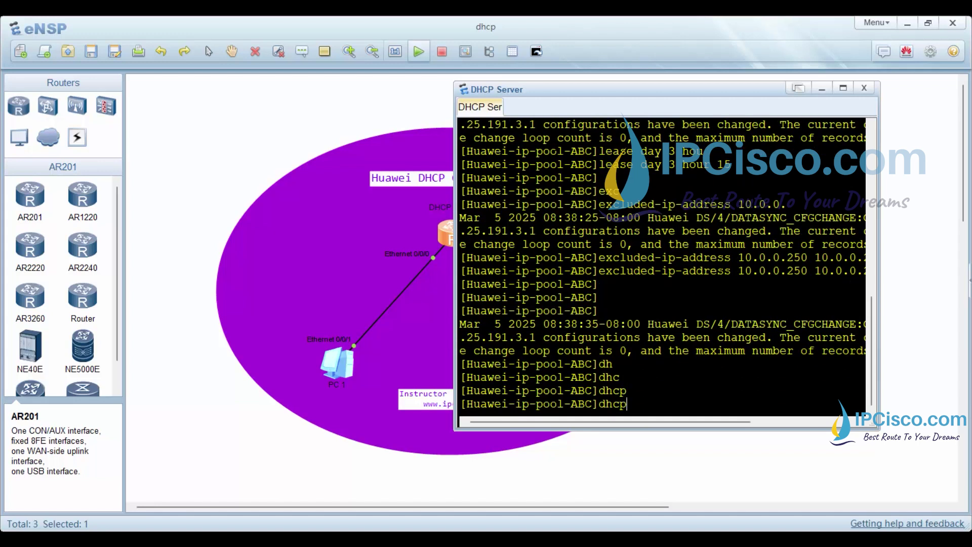
type("e")
type("nable")
key("Return")
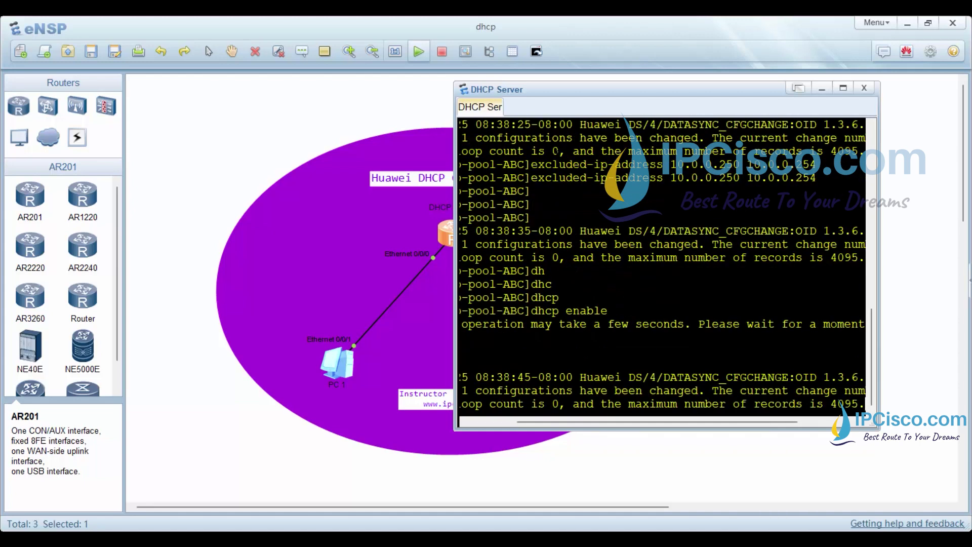
key("Return")
key("Return")
key("Return")
type("i")
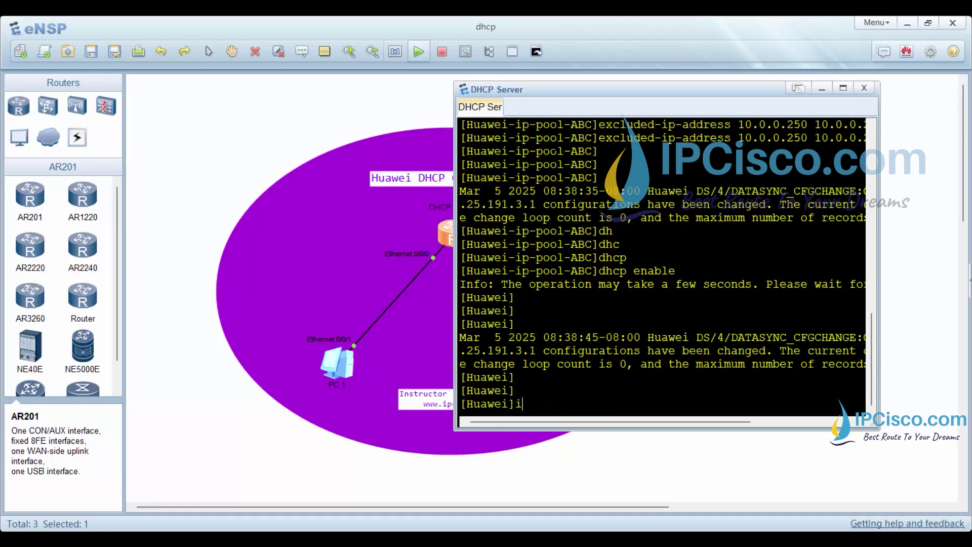
type("nter eth")
key("Tab")
type("0")
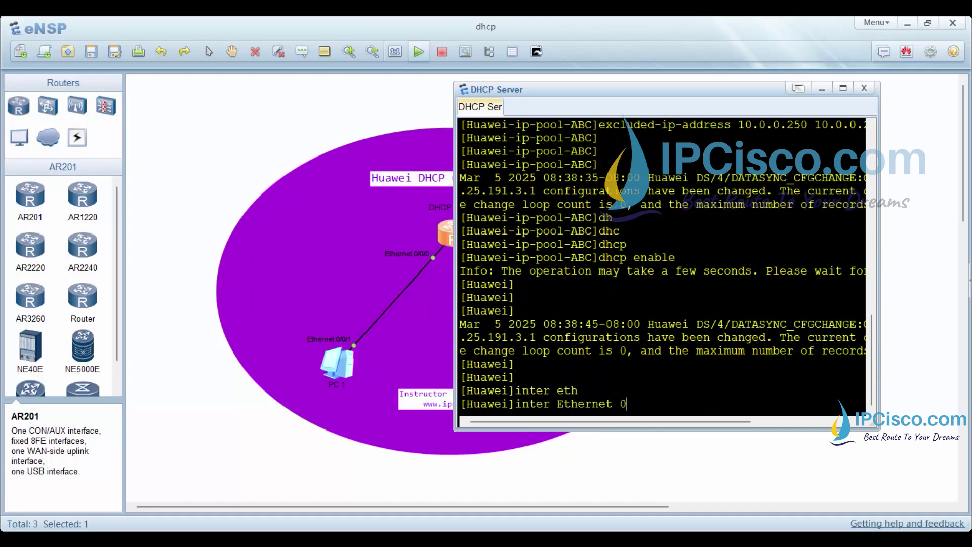
type("/0/0")
key("Return")
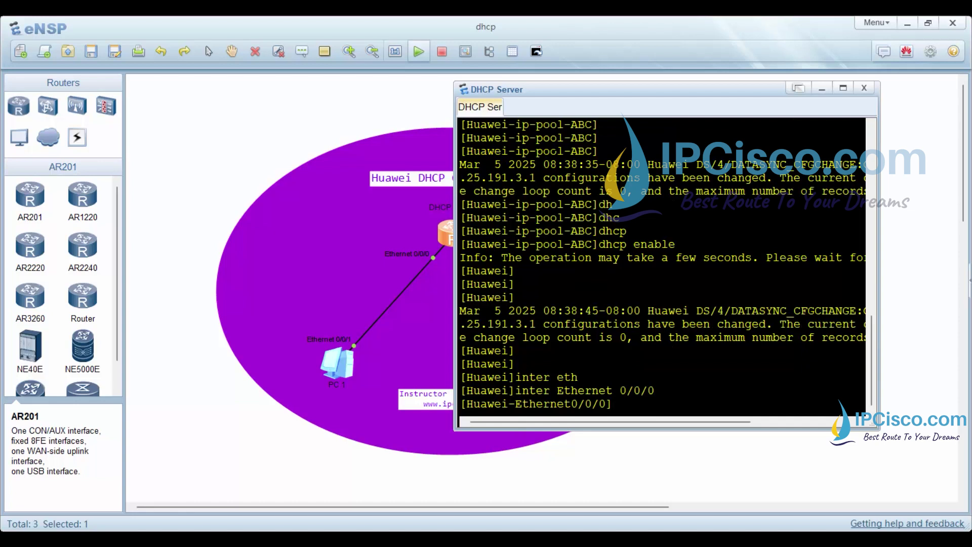
type("ip add")
key("Tab")
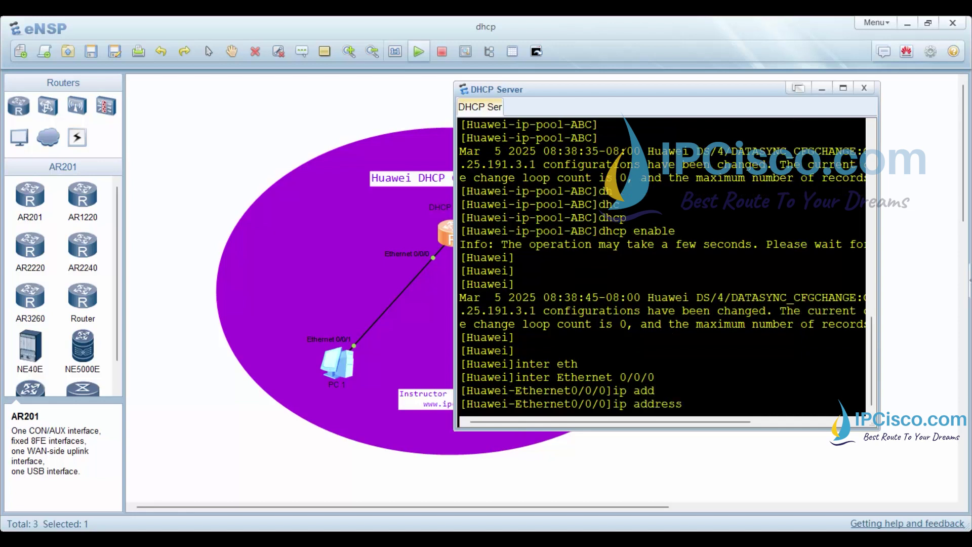
type(" 10.0.0")
type(".1 24")
key("Return")
- Make Ethernet0/0/0 serve DHCP from the global pool with dhcp select global
type("d")
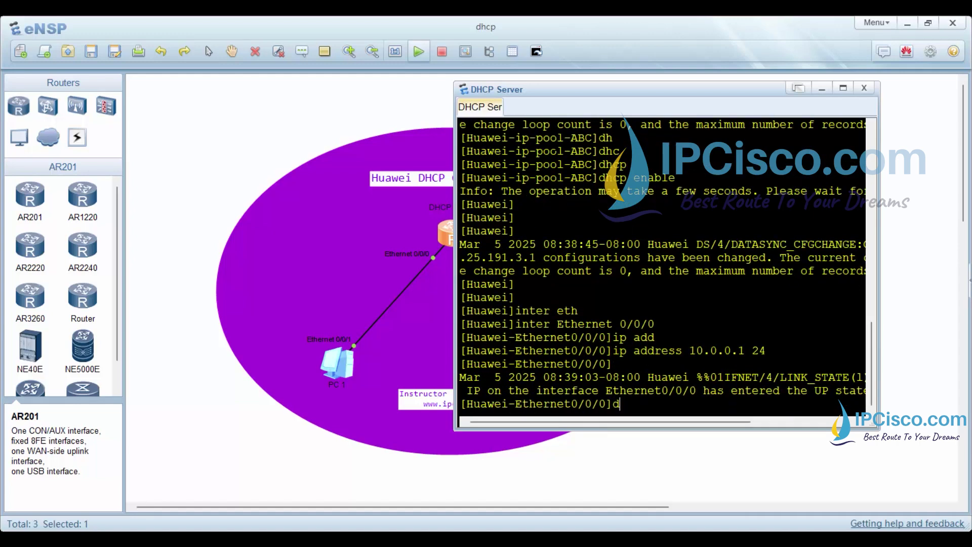
type("h")
key("Tab")
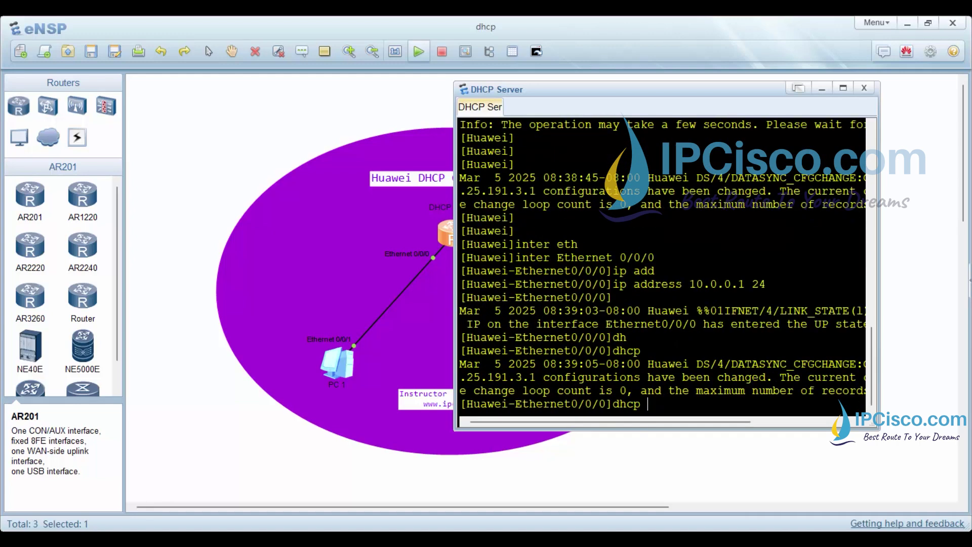
type("sel")
key("Tab")
type("glo")
key("Tab")
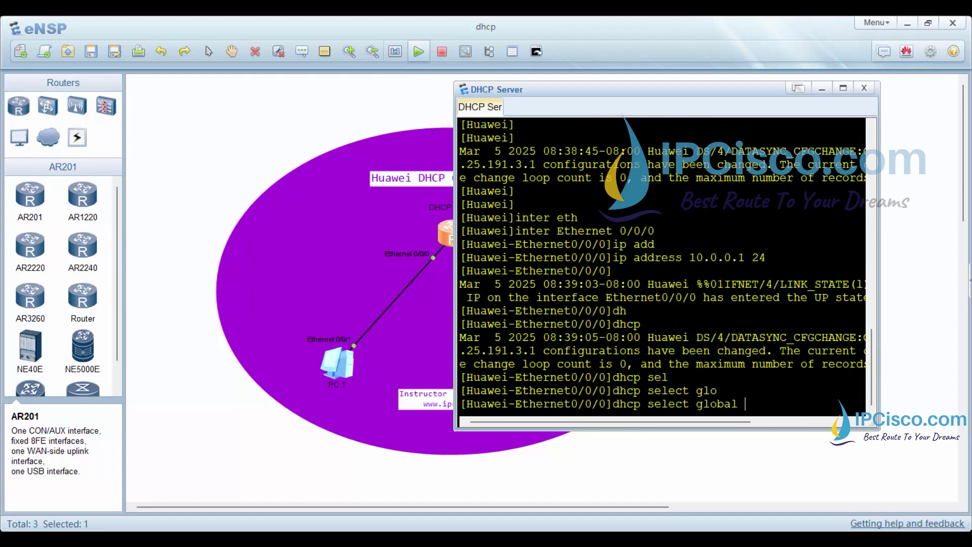
key("Return")
- Quit to user view and save the router configuration, confirming with Y
key("Return")
type("qu")
key("Tab")
key("Return")
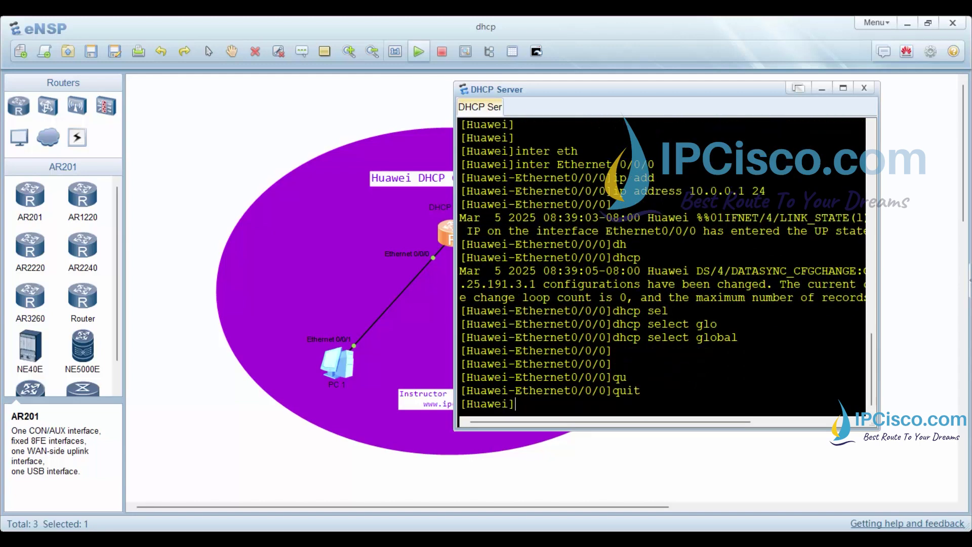
type("qu")
key("Tab")
key("Return")
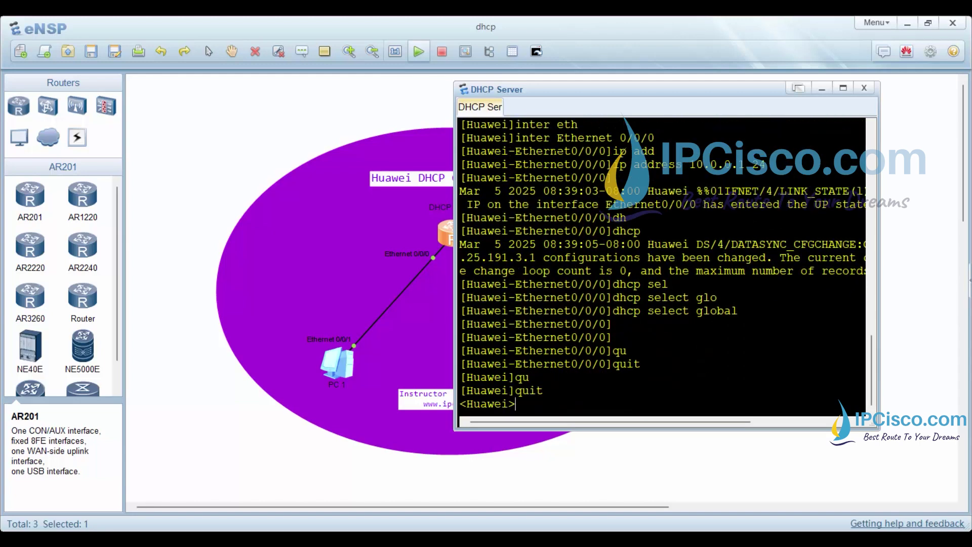
type("save")
key("Tab")
key("Return")
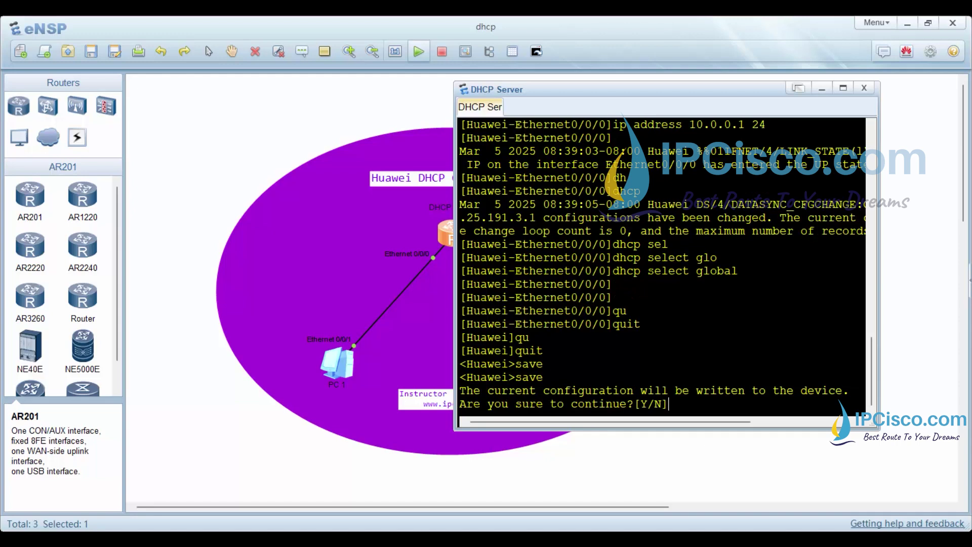
type("Y")
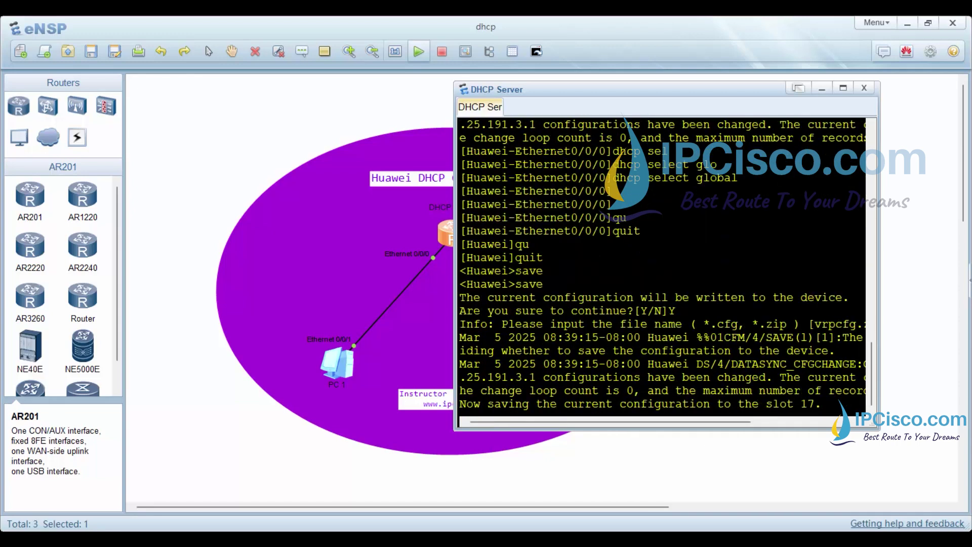
key("Return")
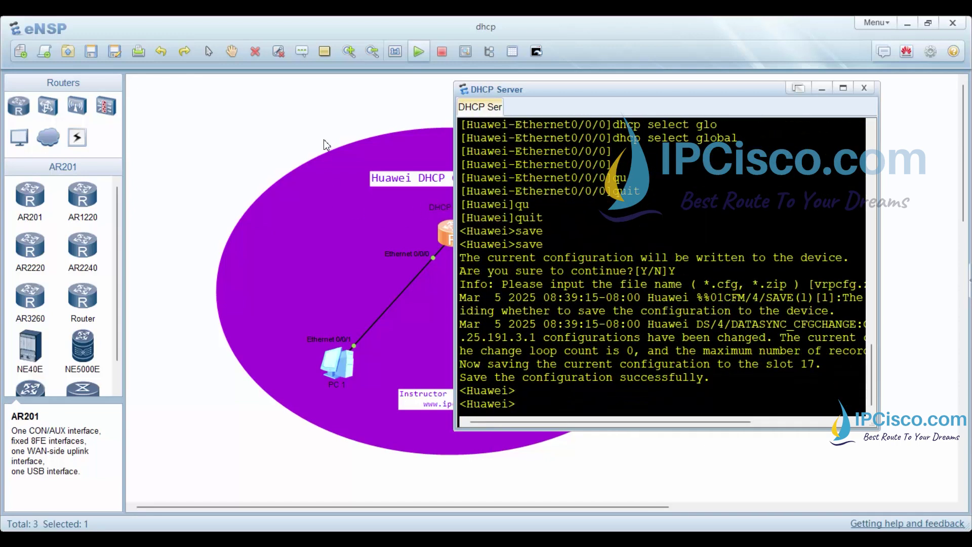
- Run ipconfig on PC 1 and highlight its DHCP-assigned address 10.0.0.249
left_click(396, 197)
double_click(342, 360)
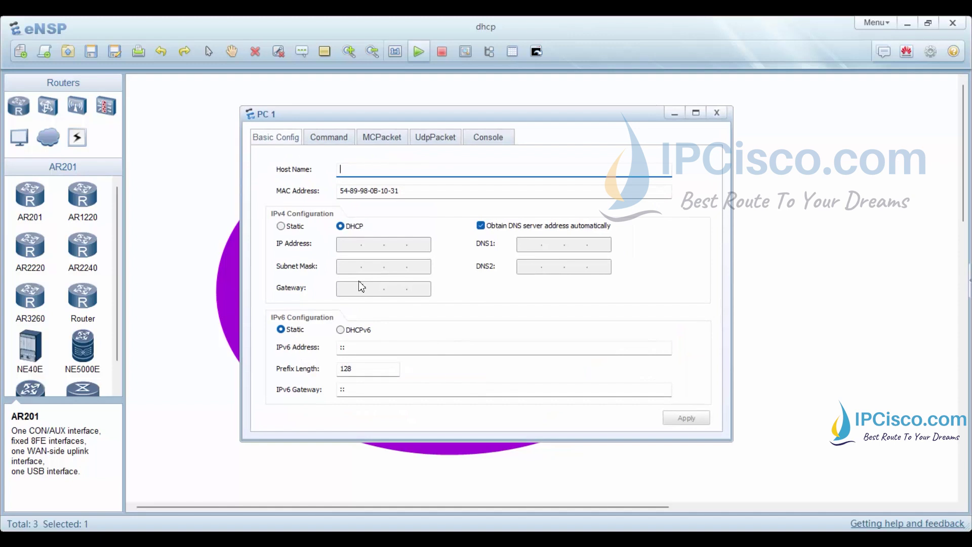
left_click(329, 137)
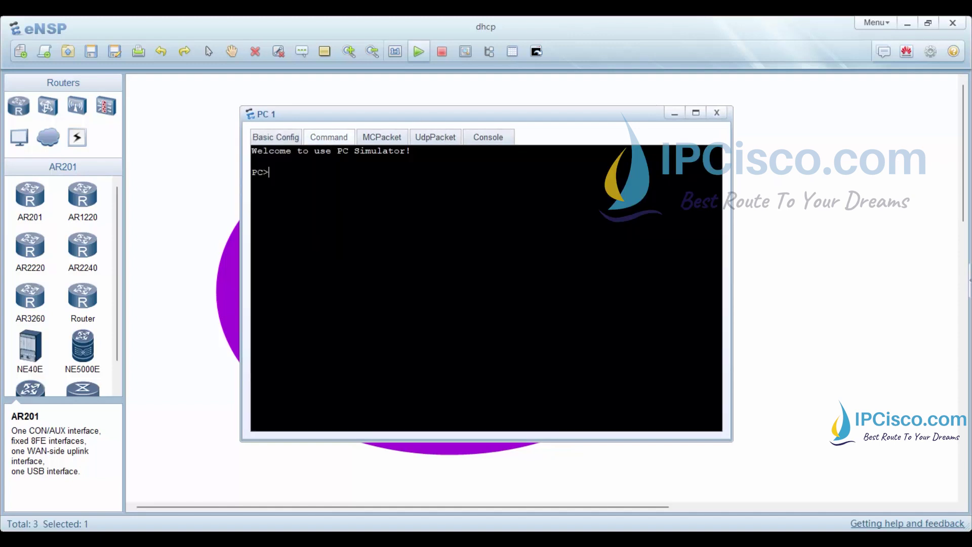
type("ipconfig")
key("Return")
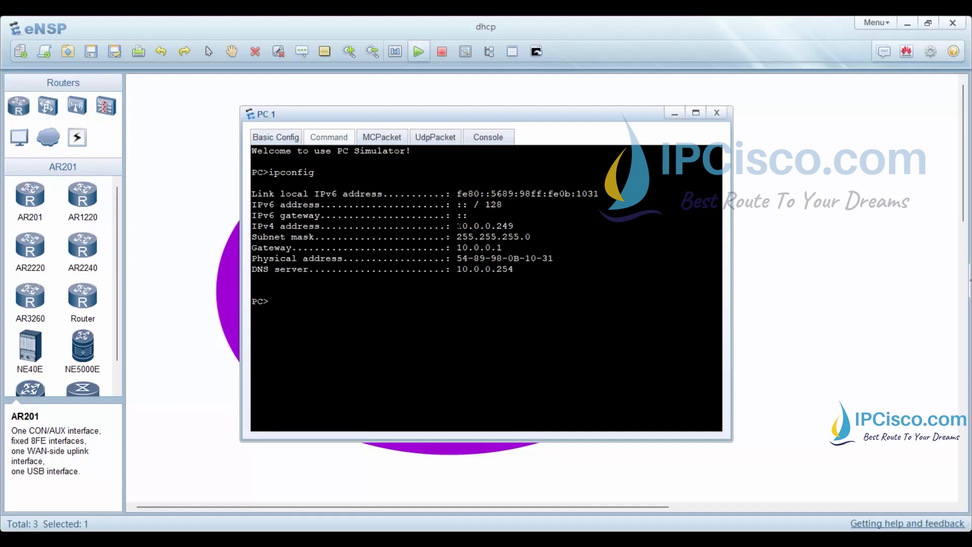
left_click_drag(457, 225, 517, 226)
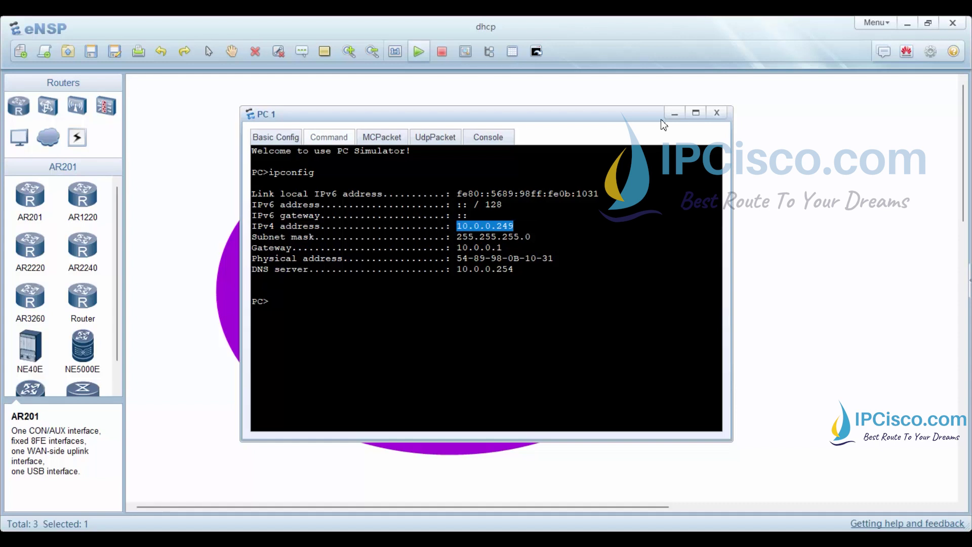
- Close PC 1's window and reopen the DHCP Server console, moved so PC 2 stays visible
left_click(675, 113)
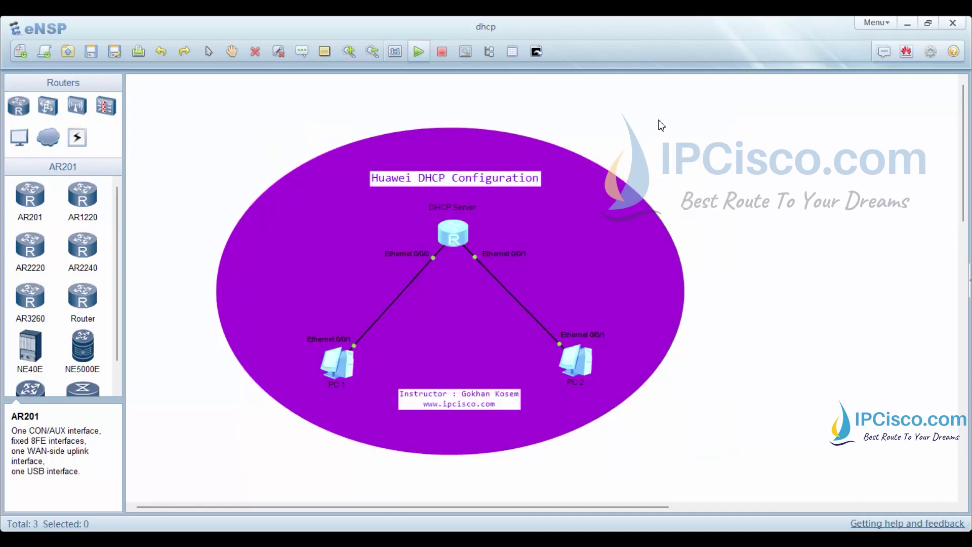
double_click(456, 229)
key("Return")
key("Return")
key("Return")
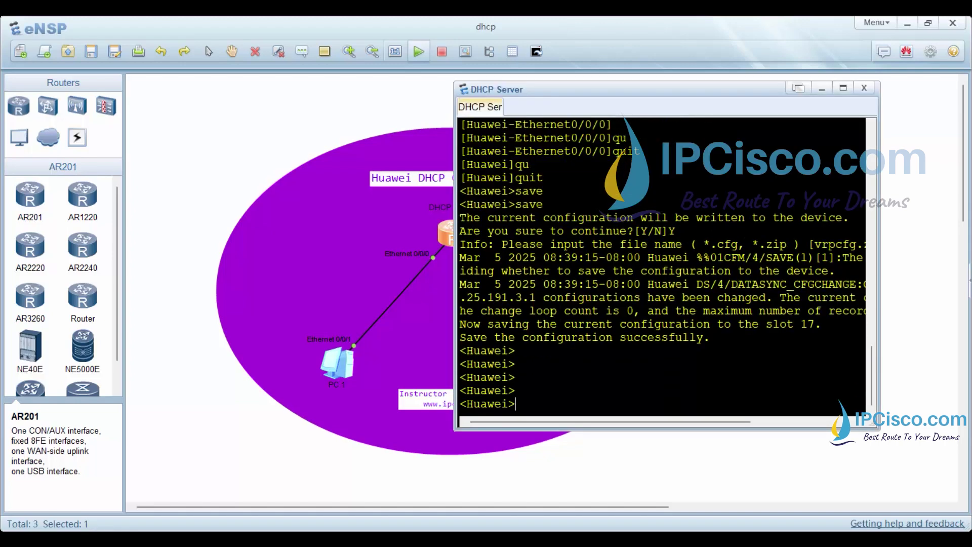
left_click_drag(671, 91, 278, 82)
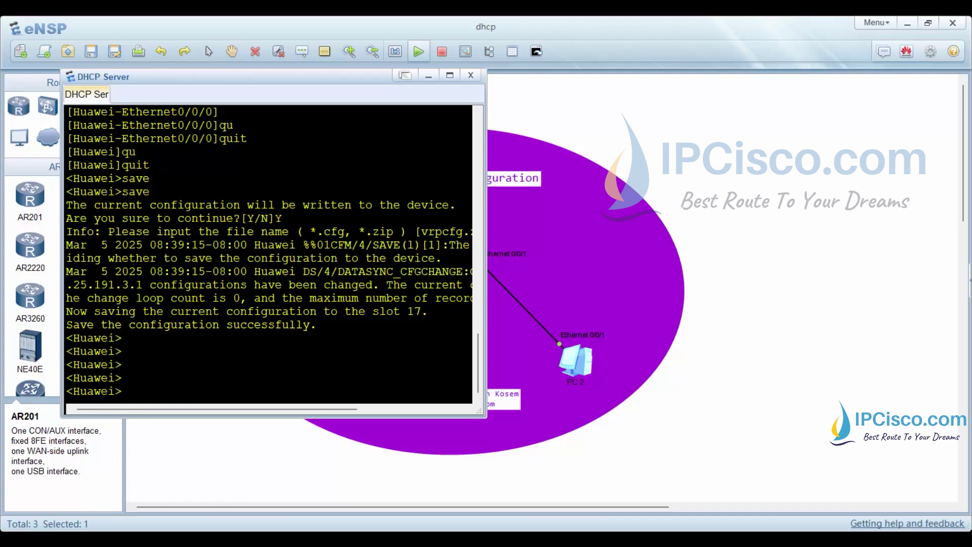
- Enter system view, erasing a mistaken ip address entry
type("sys")
key("Tab")
key("Return")
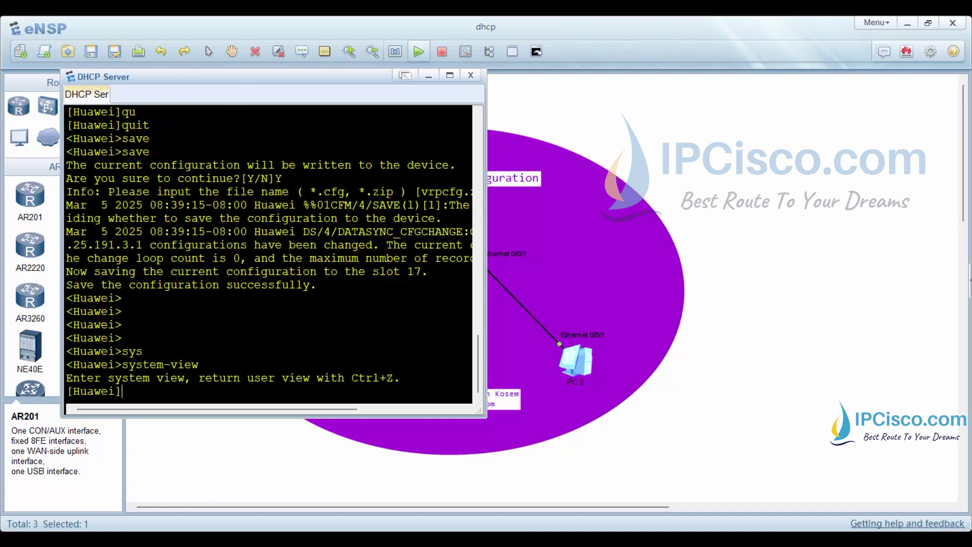
type("ip a")
type("dd")
key("Tab")
key("BackSpace")
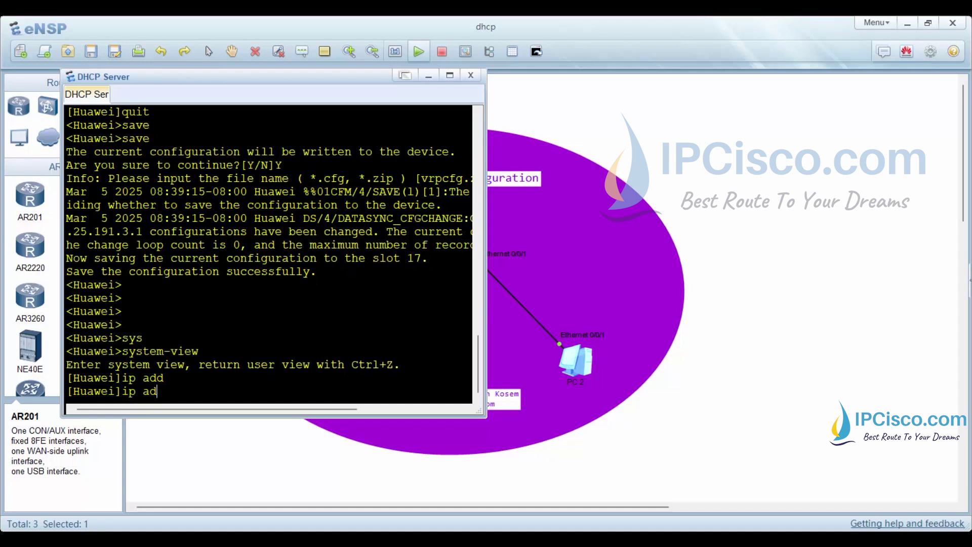
key("BackSpace")
key("BackSpace")
key("BackSpace")
- Assign 20.20.20.1/24 to interface Ethernet0/0/1
type("int")
key("BackSpace")
key("BackSpace")
type("nte")
key("Tab")
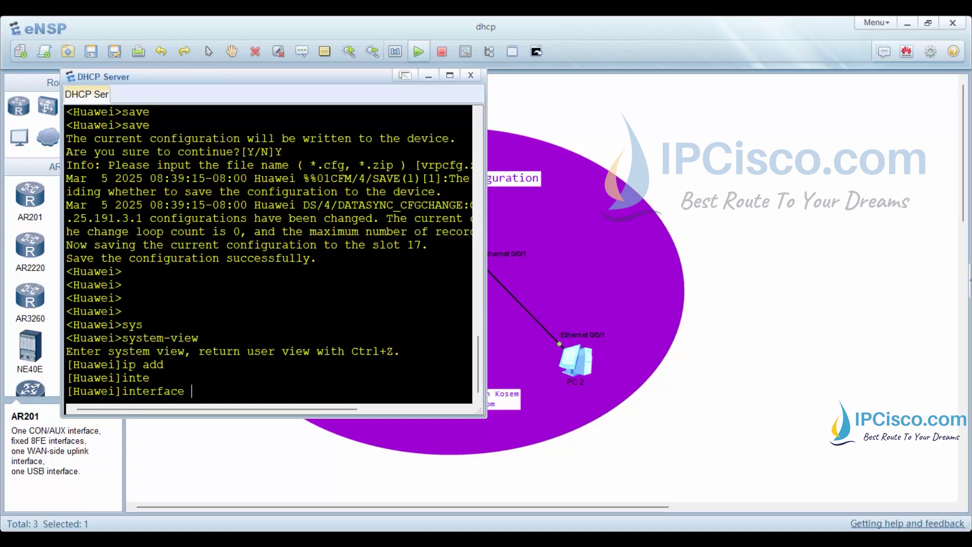
type("ethe")
key("Tab")
type("0")
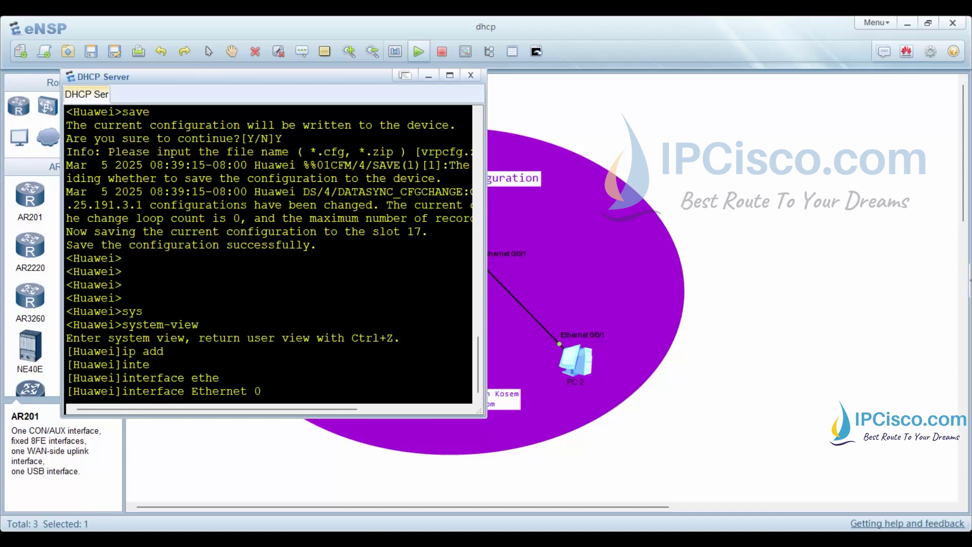
type("/0/1")
key("Return")
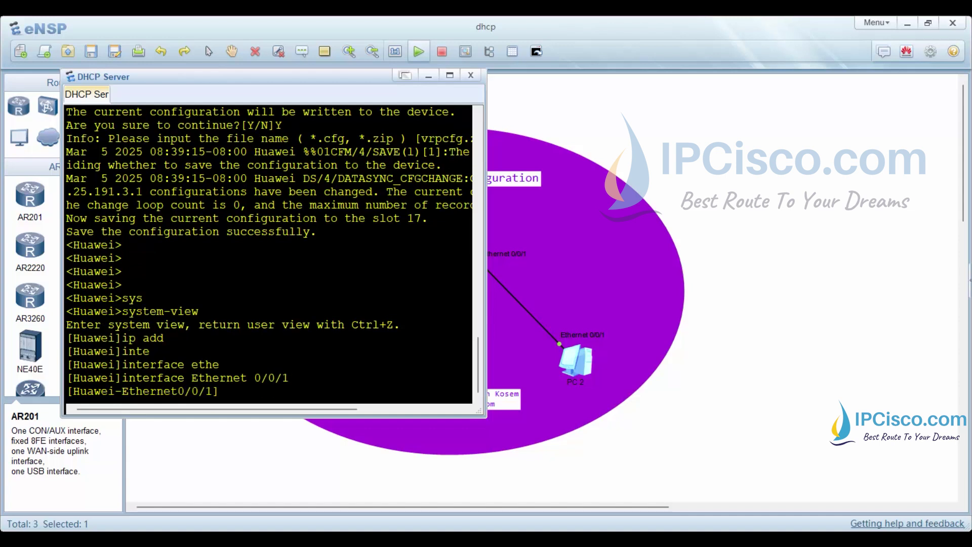
type("ip add")
key("Tab")
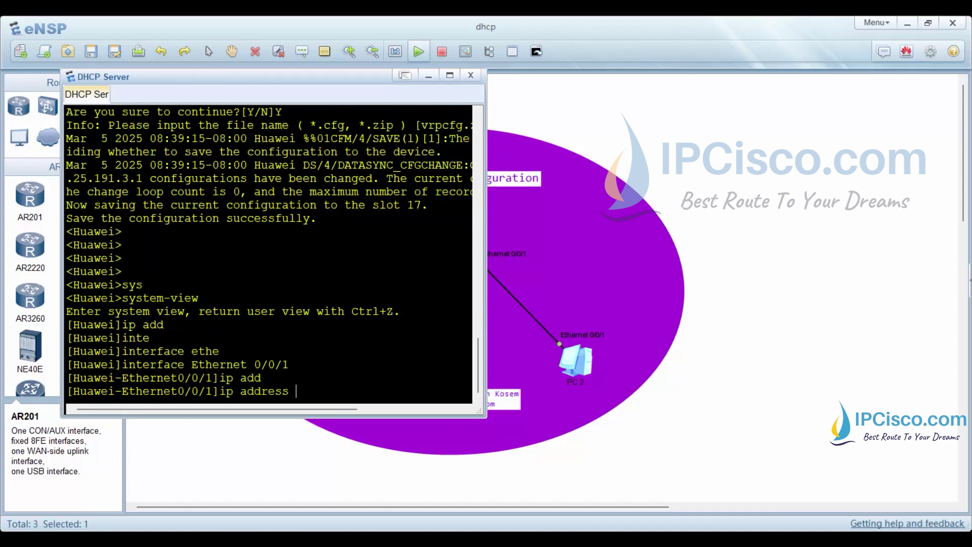
type("20.20.20.")
type("1 24")
key("Return")
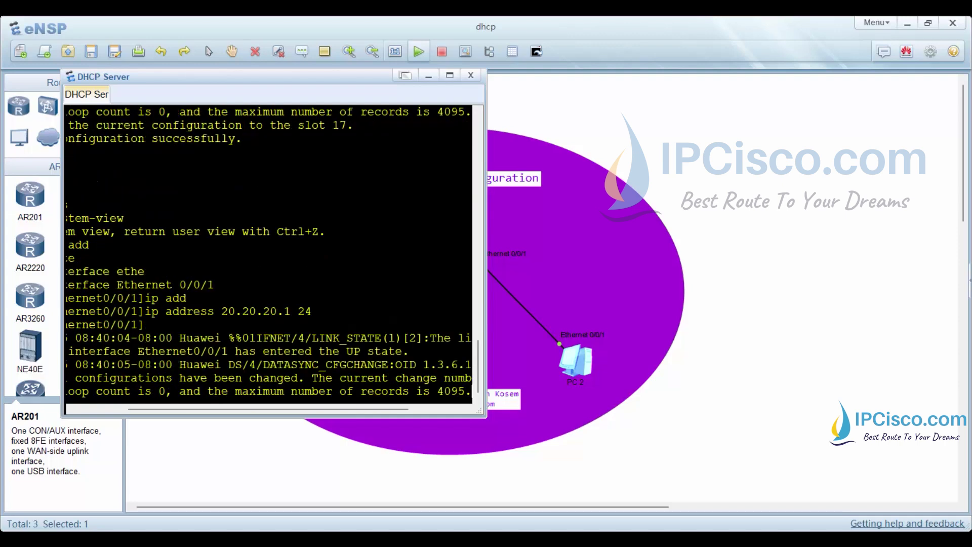
- Make Ethernet0/0/1 serve DHCP from its interface pool with dhcp select interface
key("Return")
type("dh")
key("Tab")
type("sele")
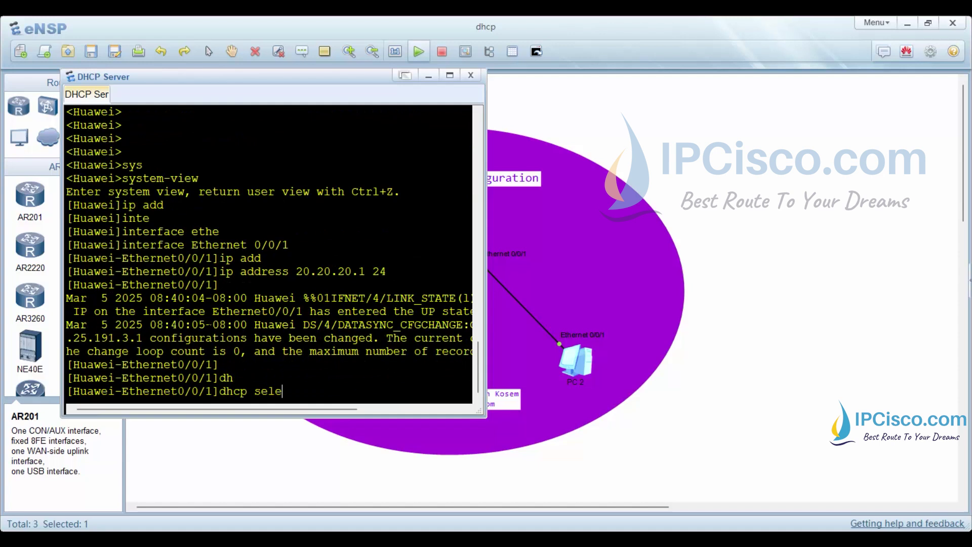
type("c")
key("Tab")
type("inter")
key("Tab")
key("Return")
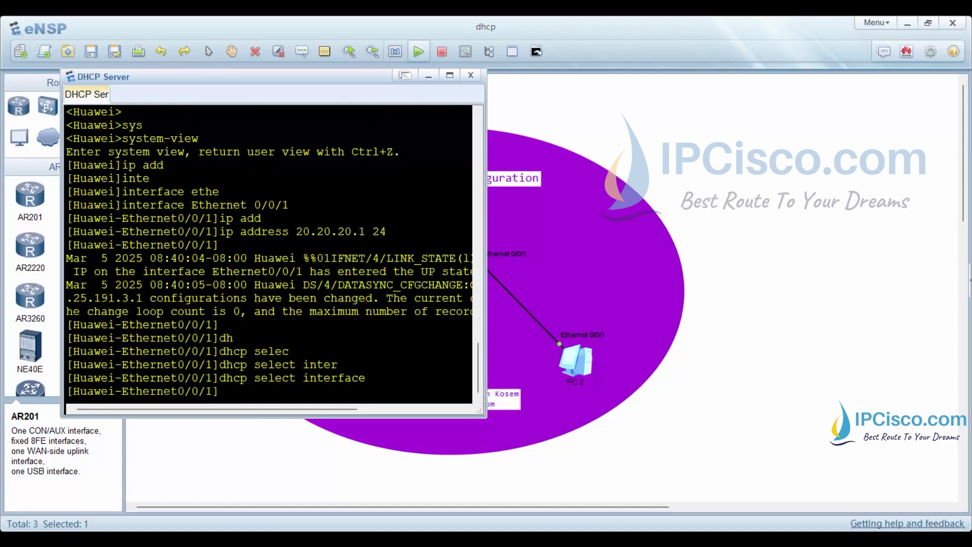
- Set the interface pool's domain name to ipcisco.com
type("dh")
key("Tab")
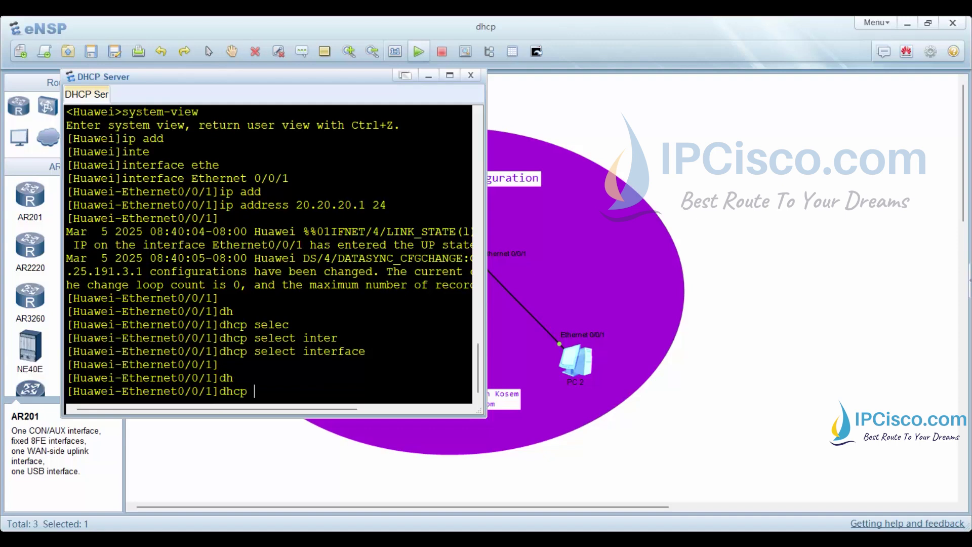
type("ser")
key("Tab")
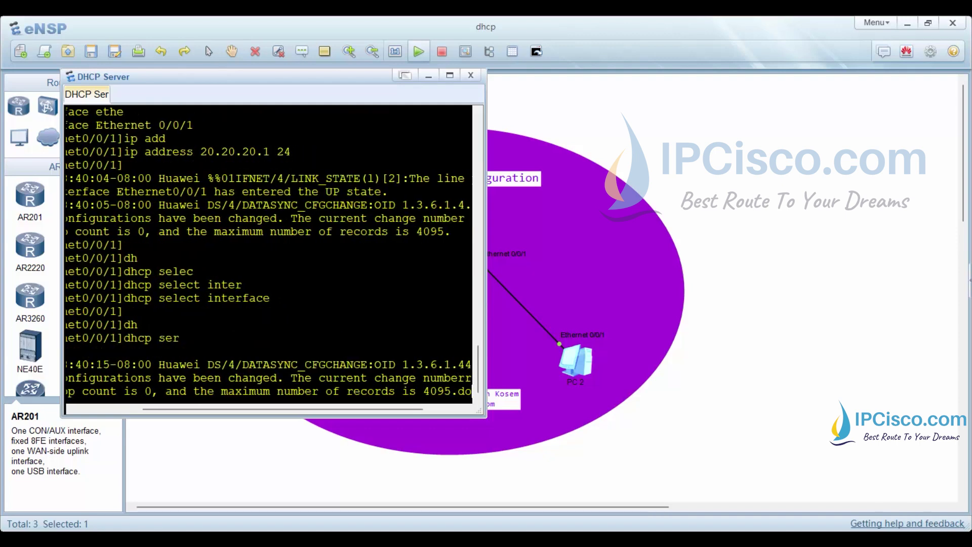
type("do")
key("Tab")
type("ipcisco.co")
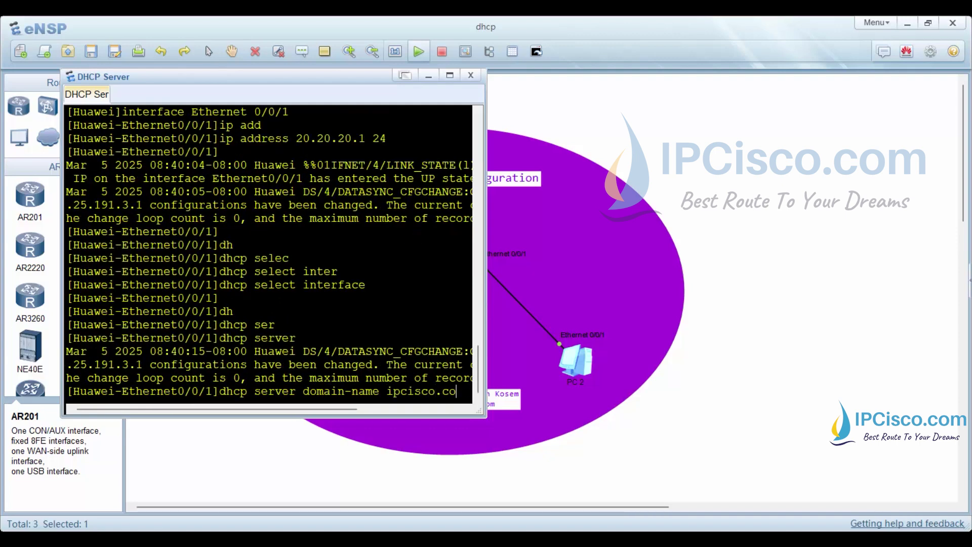
type("m")
key("Return")
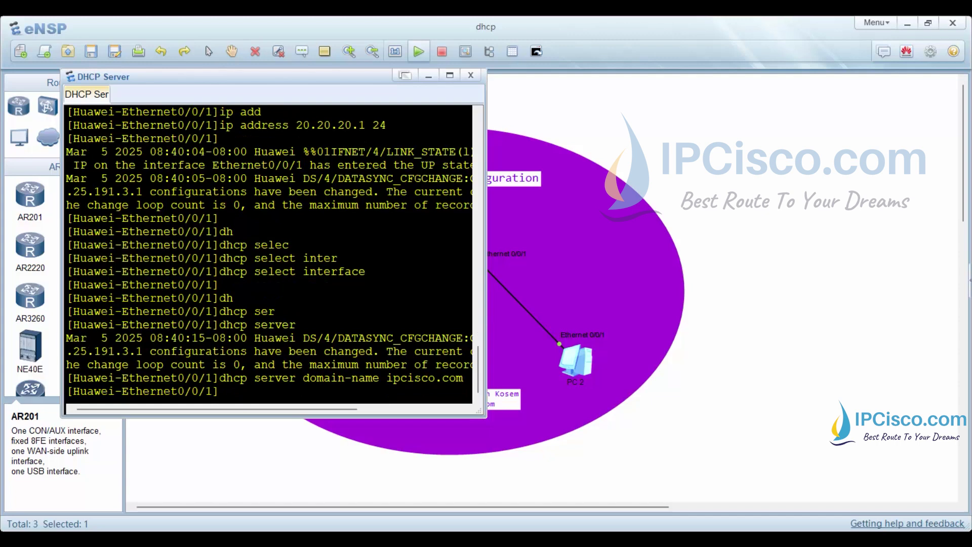
- Set the interface pool's DNS server to 20.20.20.200
type("dh")
key("Tab")
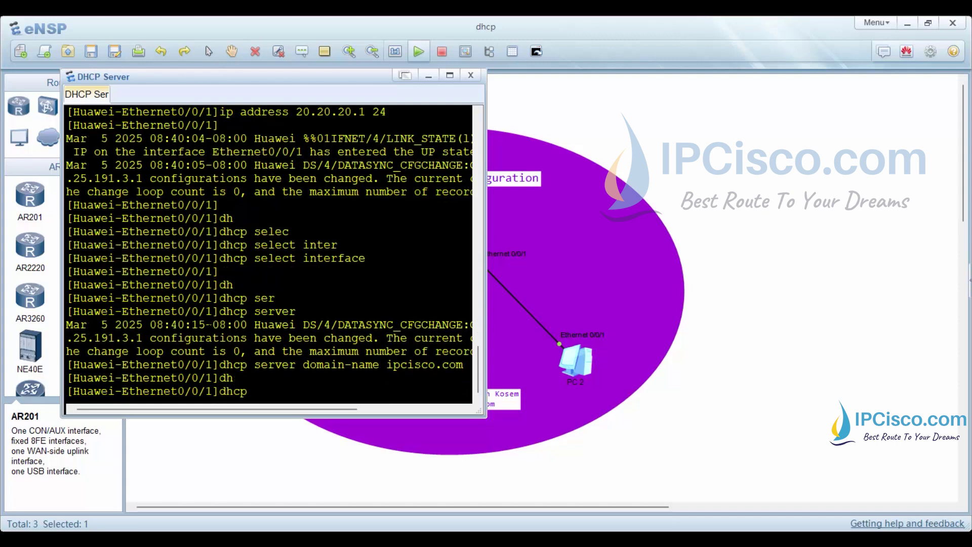
type("ser")
key("Tab")
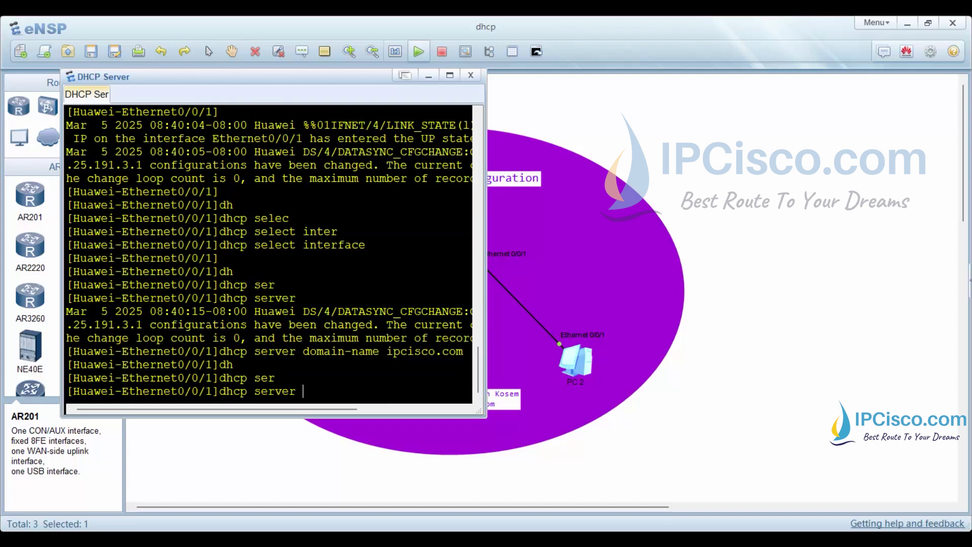
type("dns")
key("Tab")
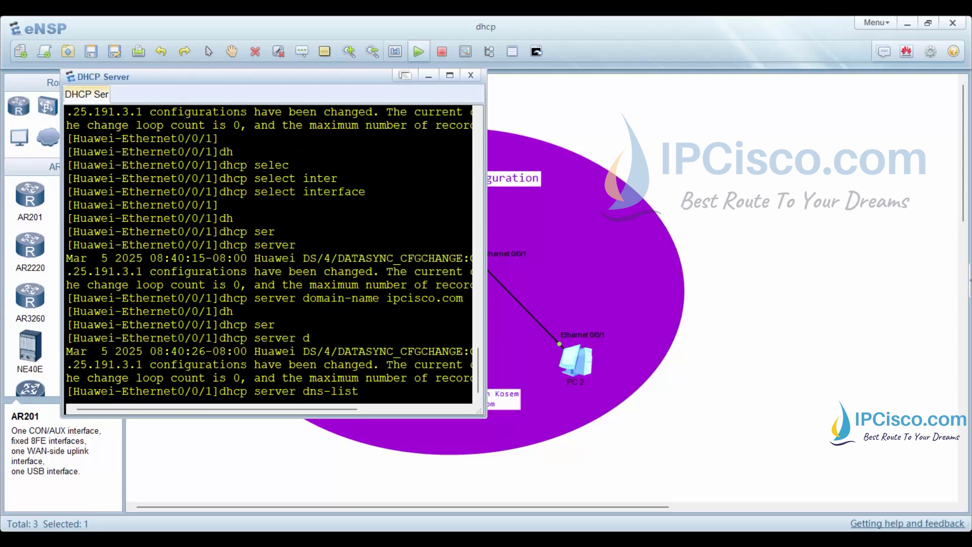
type("2")
key("BackSpace")
type("0.20.20")
type(".200")
key("Return")
- Start a dhcp server excluded-ip-address command for the interface pool
type("ex")
key("Return")
type("dhcp ")
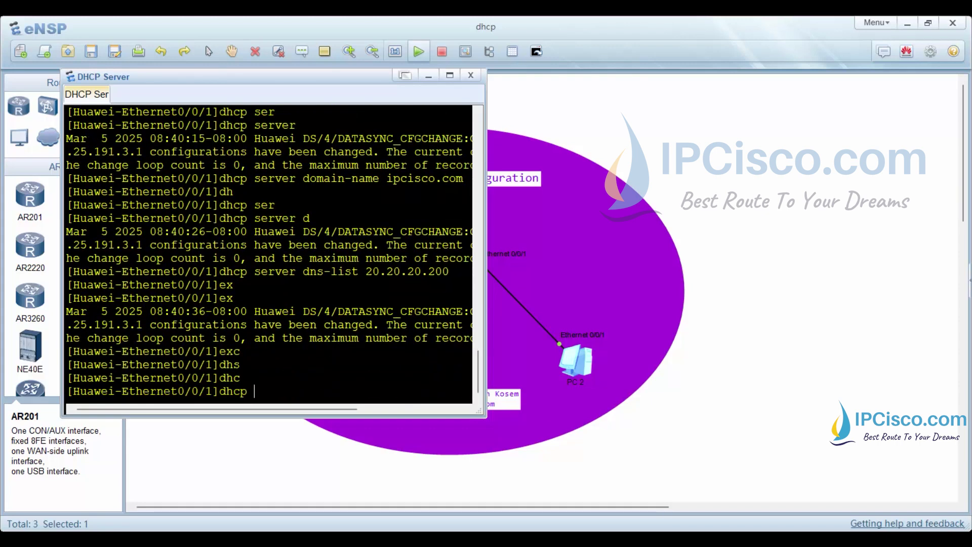
type("ser")
key("Tab")
type("exc")
key("Tab")
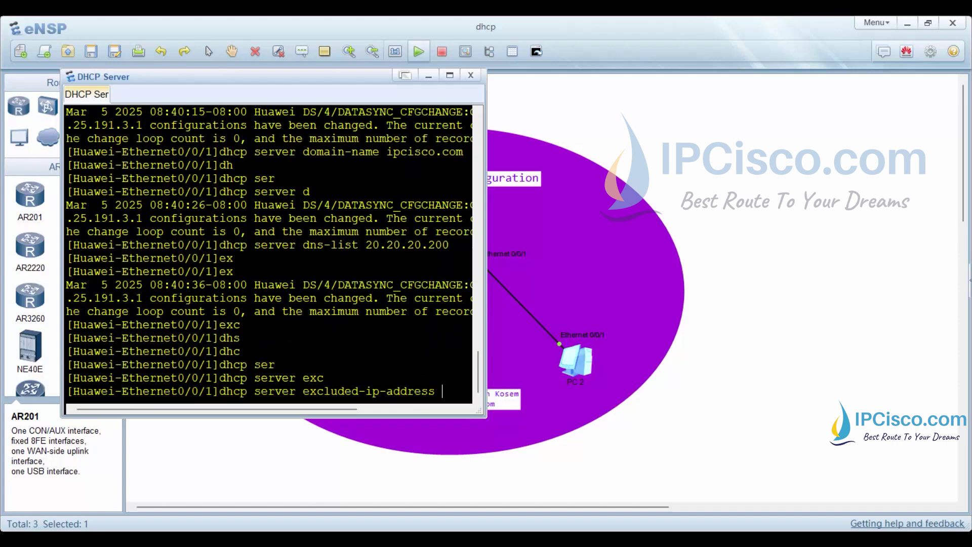
- Try excluding 10.0.0.200, which the router rejects as outside the pool
type("i")
key("BackSpace")
type("10.0.0.")
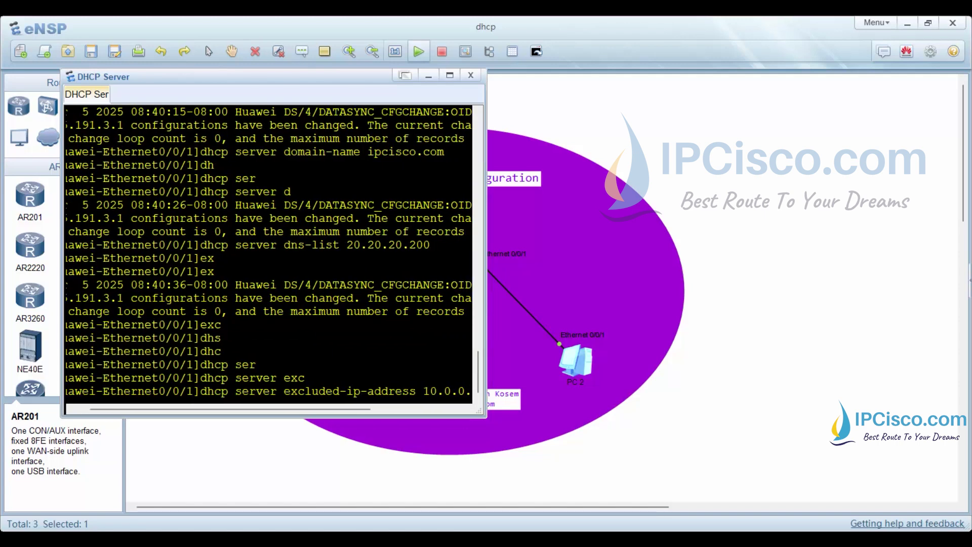
type("200")
key("Return")
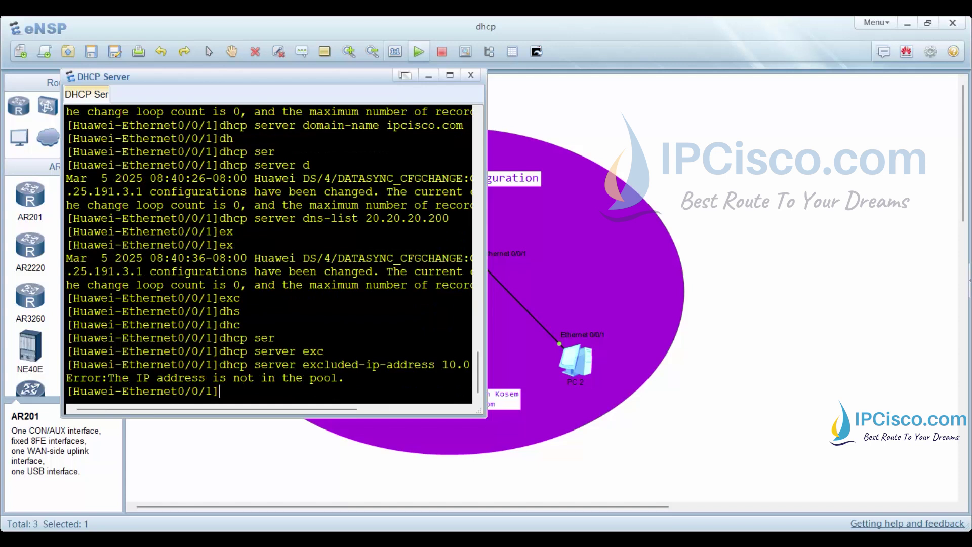
- Recall the exclusion command and exclude 20.20.20.200 instead
key("Up")
key("BackSpace")
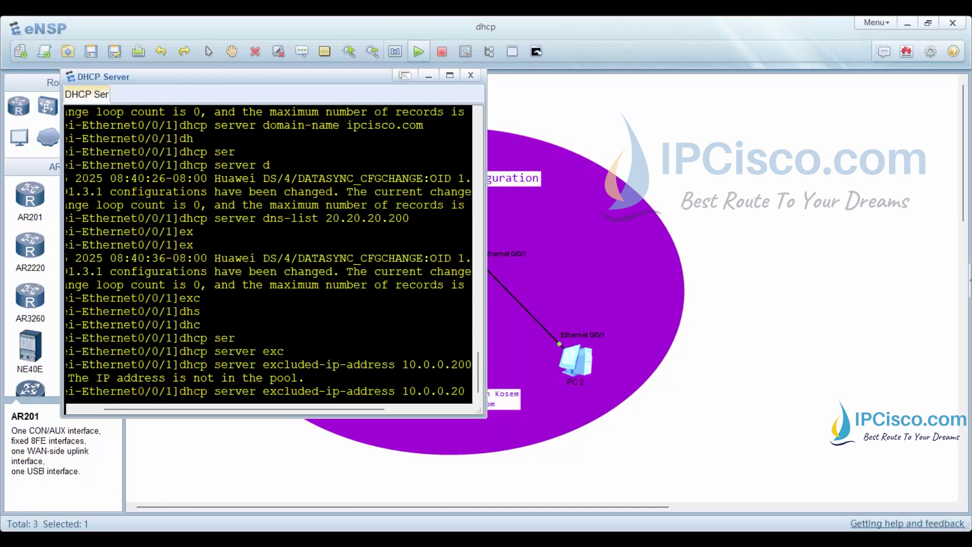
key("BackSpace")
key("BackSpace")
key("BackSpace")
key("BackSpace")
key("BackSpace")
type("20")
type(".20")
type(".20.20")
type("0")
key("Return")
key("Return")
key("Return")
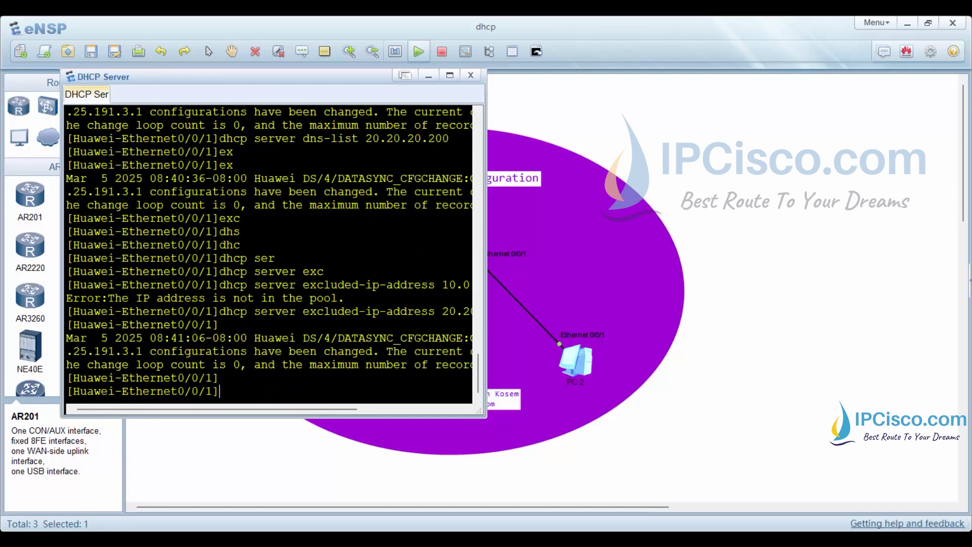
key("Return")
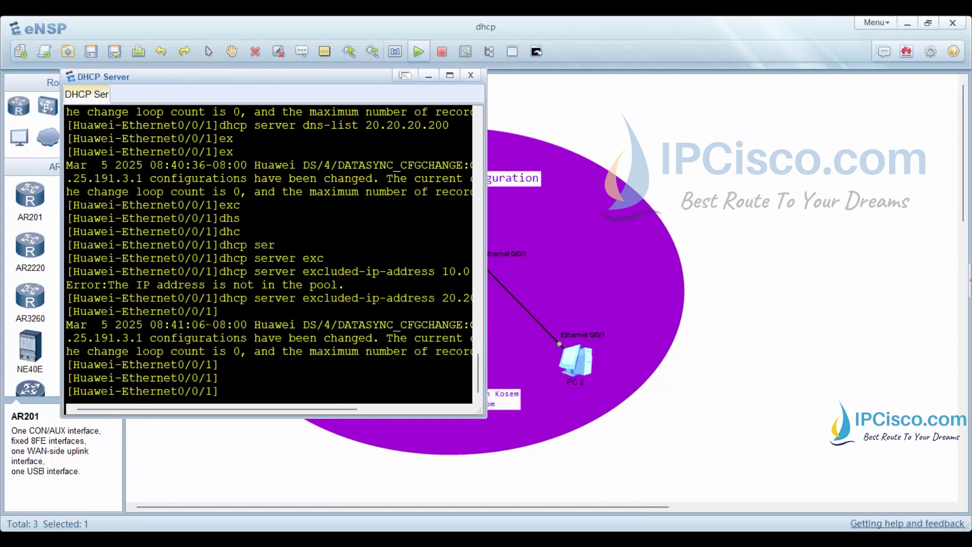
- Set the Ethernet0/0/1 DHCP lease to 3 days 15 hours
type("dh")
key("Tab")
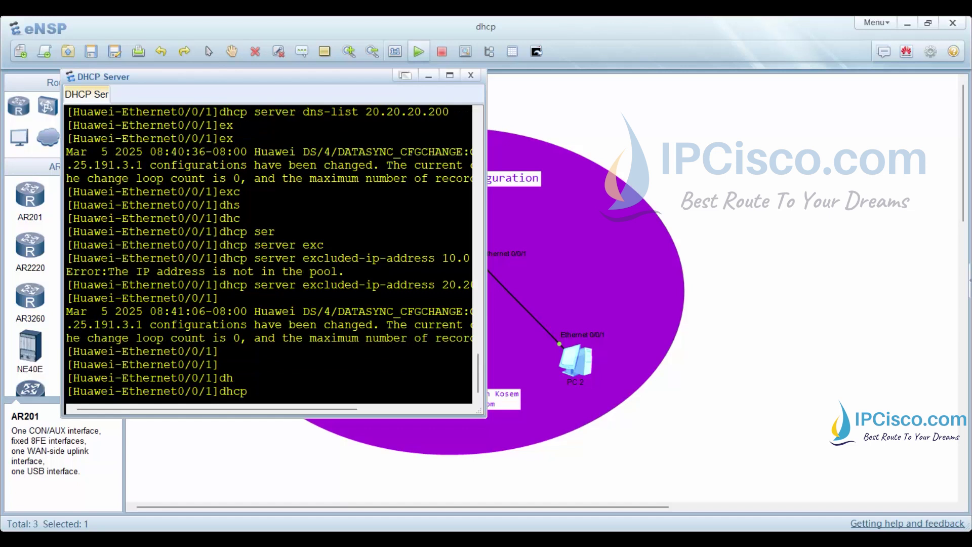
type(" ser")
key("Tab")
type("le")
key("Tab")
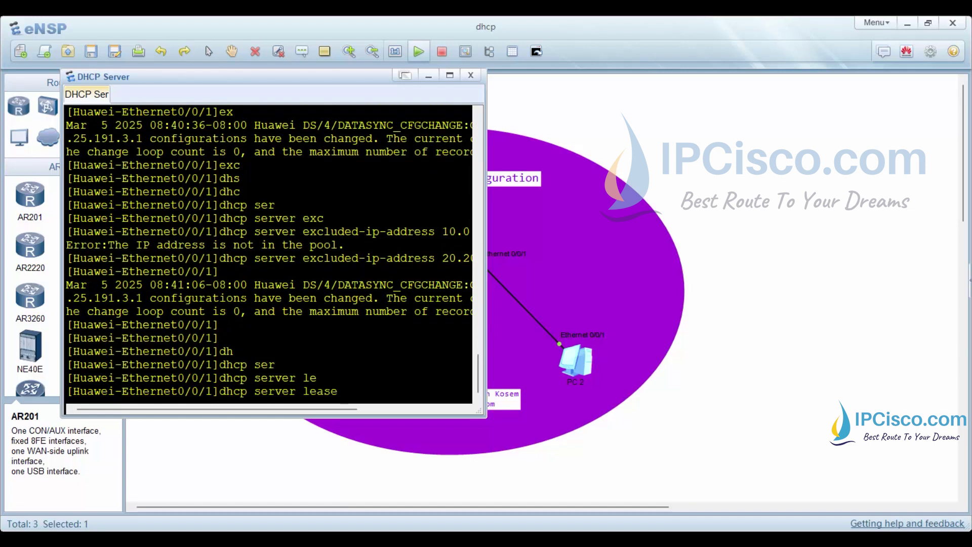
type(" da")
key("Tab")
type("3")
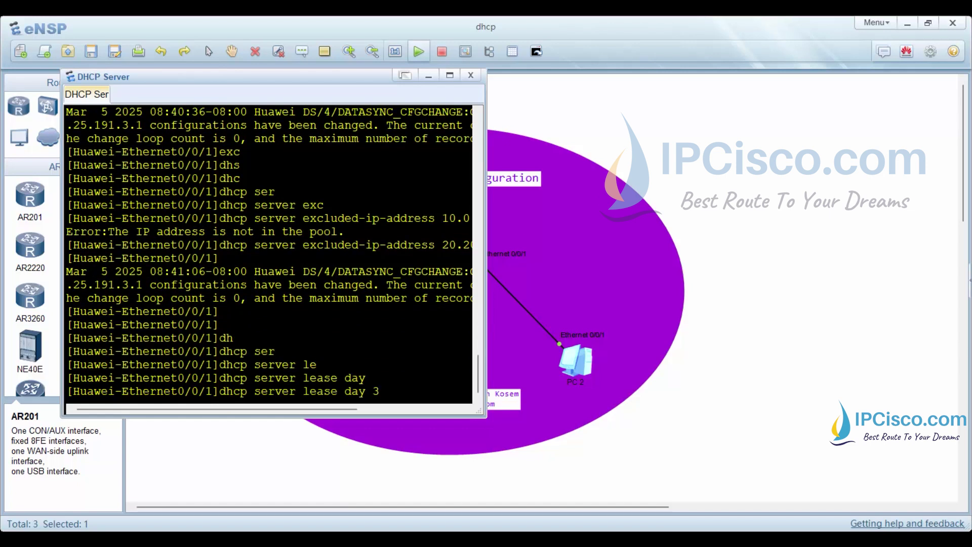
type(" hou")
key("Tab")
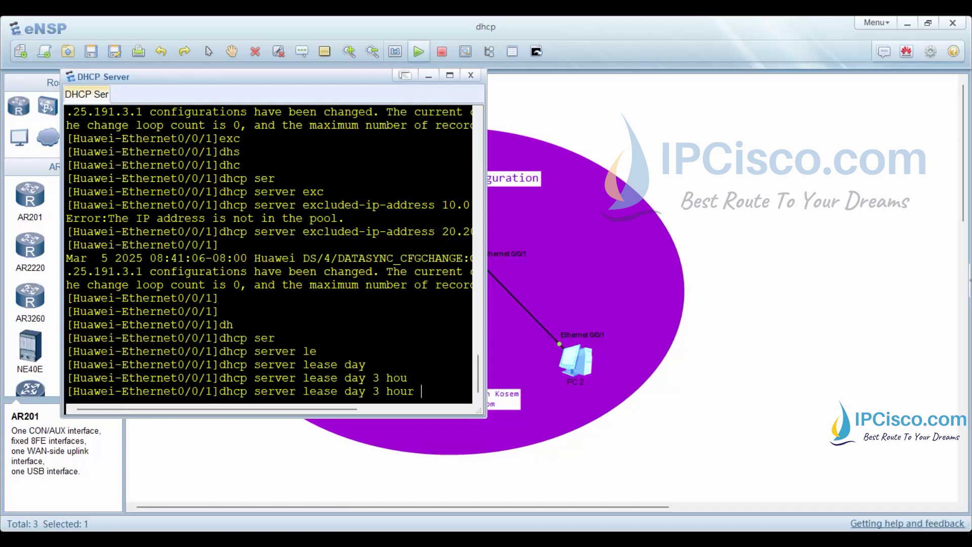
type("15")
key("Return")
- Quit back to user view and save the router configuration, confirming with Y
key("Return")
key("Return")
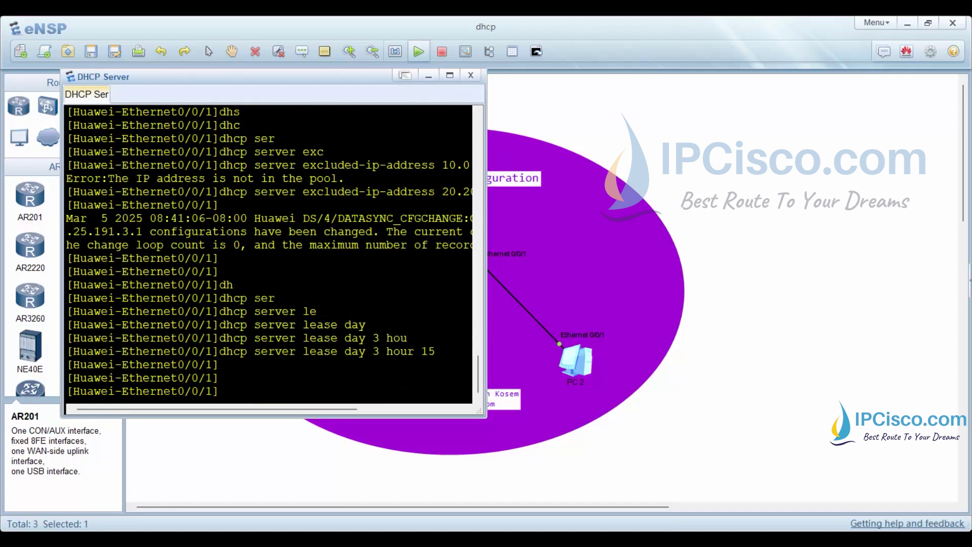
type("qu")
key("Tab")
key("Return")
type("q")
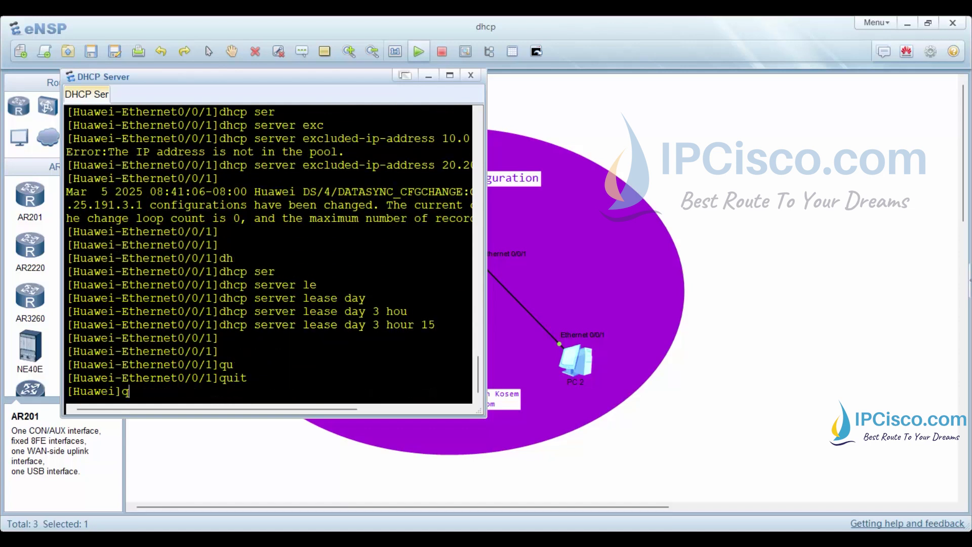
type("u")
key("Return")
key("Return")
key("Return")
type("sa")
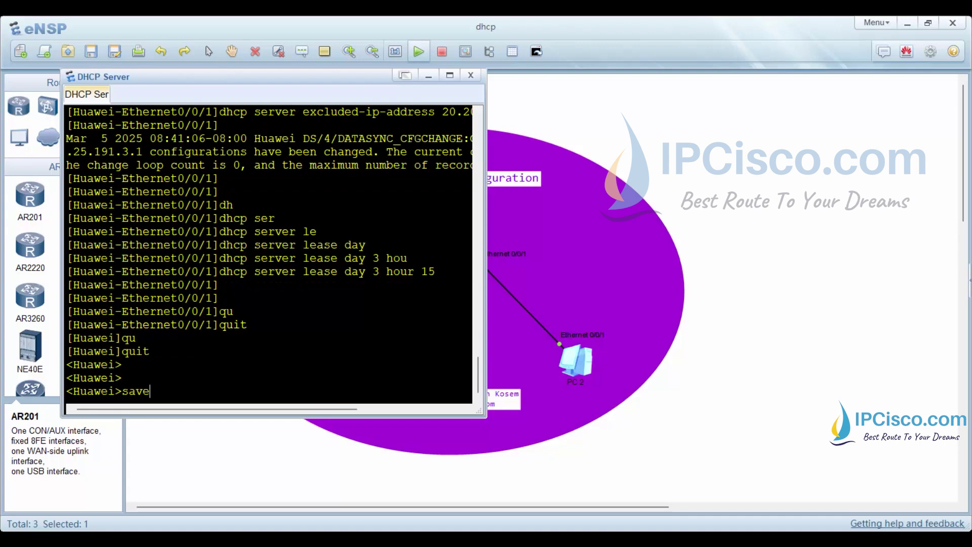
type("ve")
key("Return")
type("Y")
key("Return")
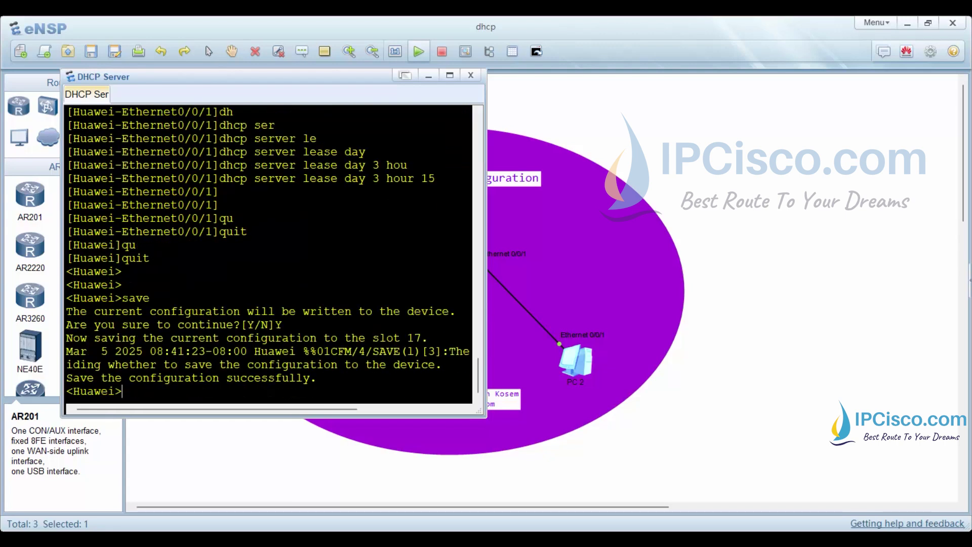
- Run ipconfig on PC 2 to confirm its DHCP address 20.20.20.254 with gateway 20.20.20.1
left_click(431, 74)
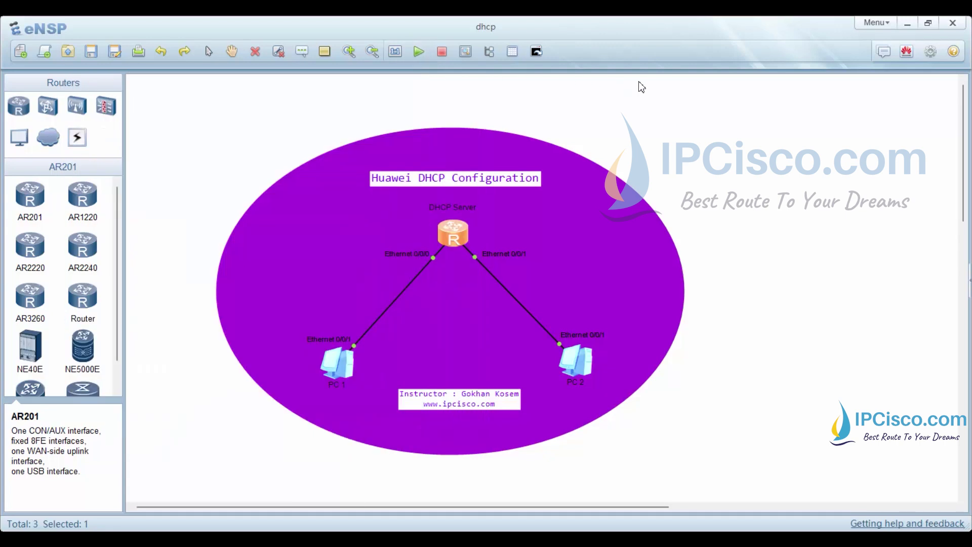
double_click(580, 367)
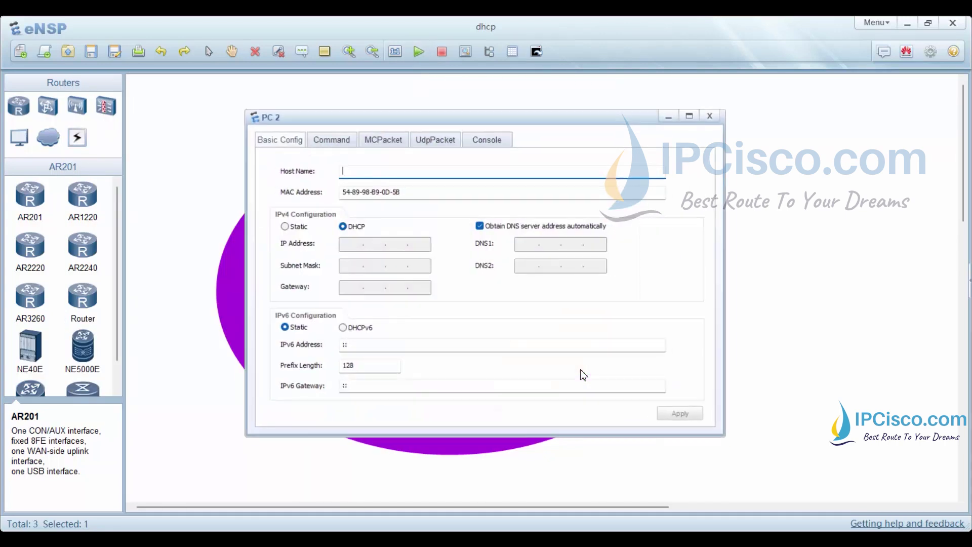
left_click(330, 141)
type("ipc")
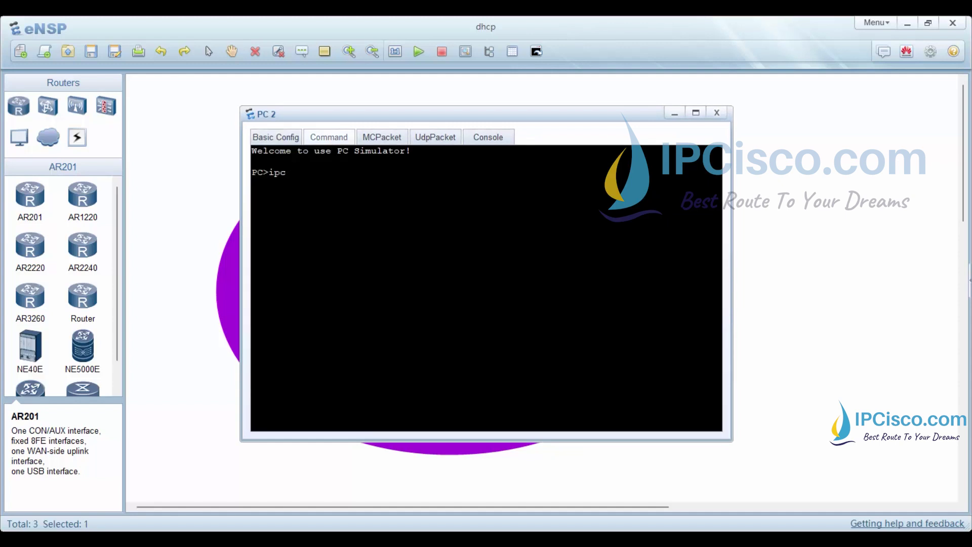
type("onfig")
key("Return")
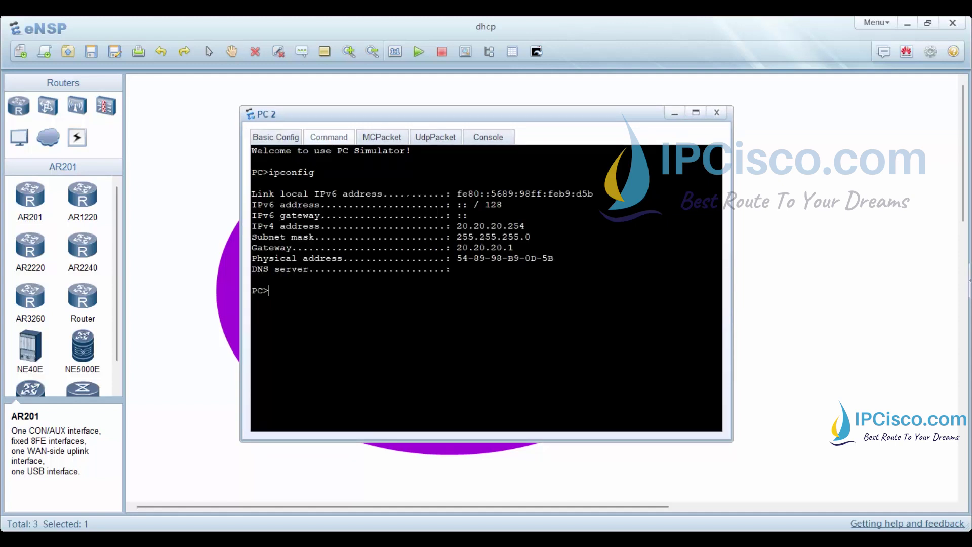
left_click_drag(457, 226, 525, 226)
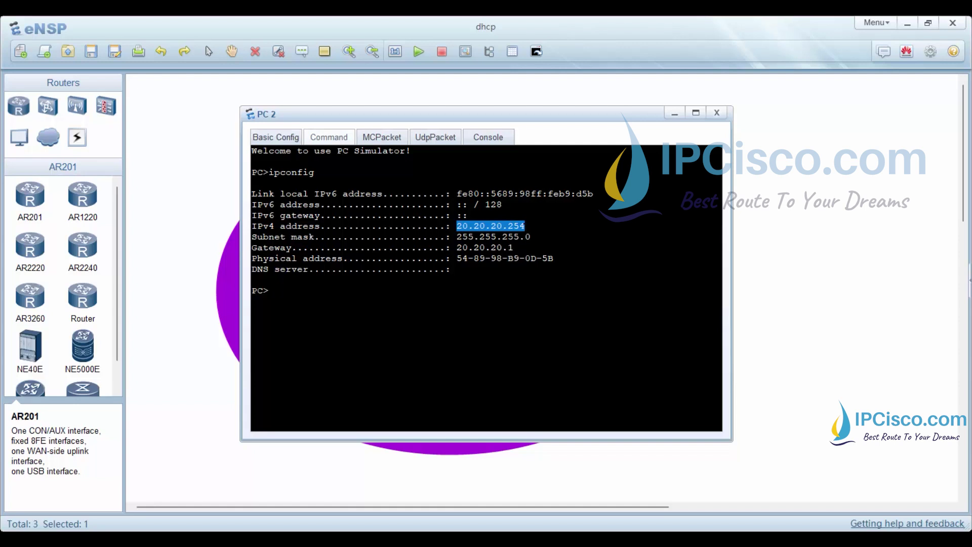
left_click(674, 113)
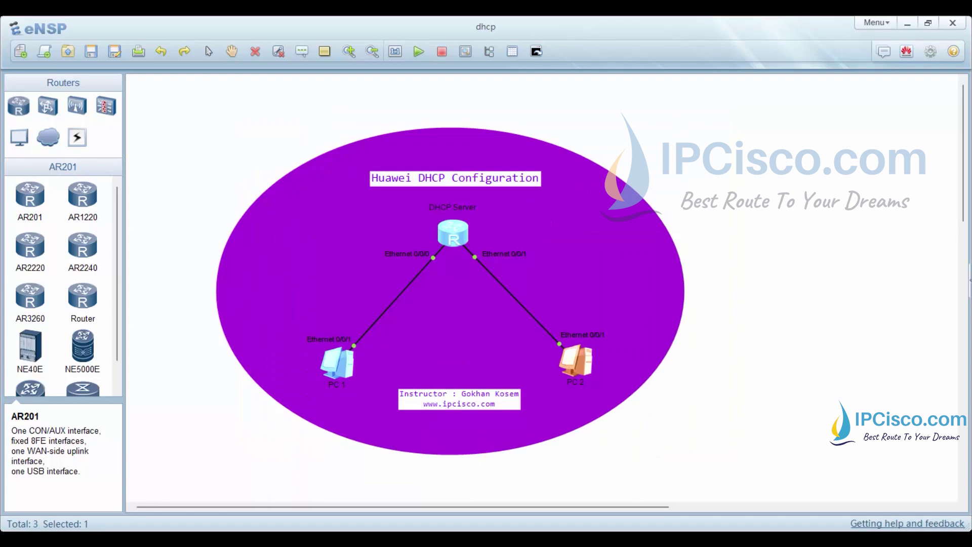
left_click(668, 475)
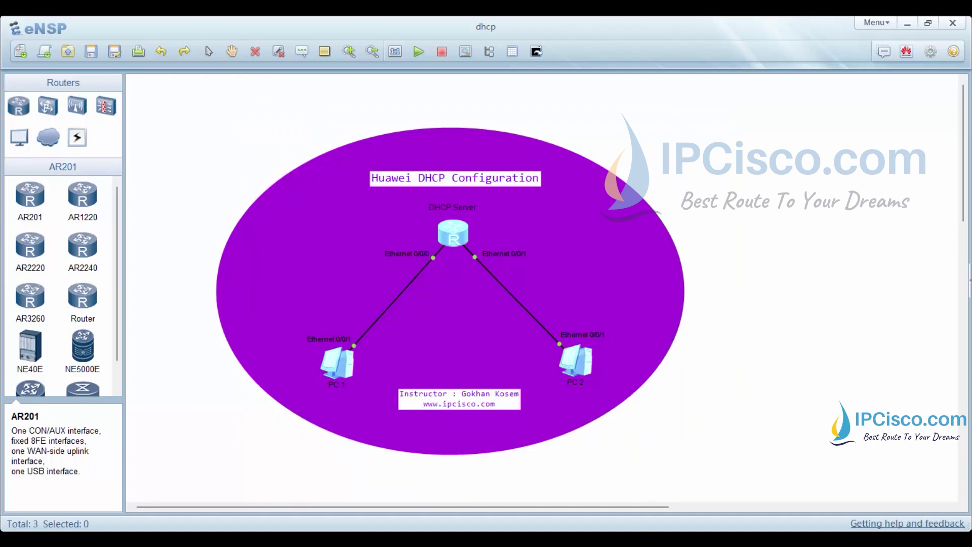